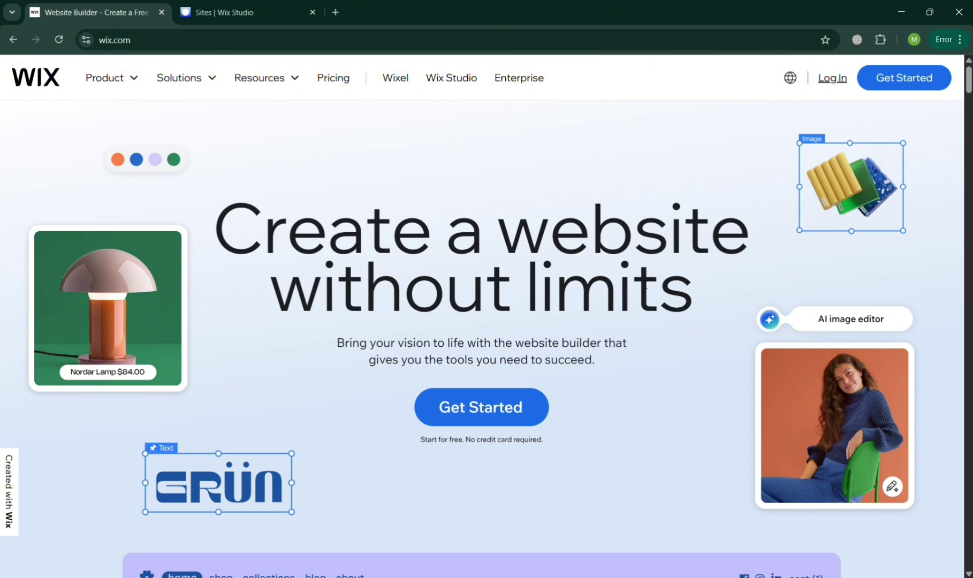
Look through the Wix homepage from the hero area down to the FAQ and back up.
{"action": "scroll", "coordinate": [644, 287], "scroll_direction": "down", "scroll_amount": 5}
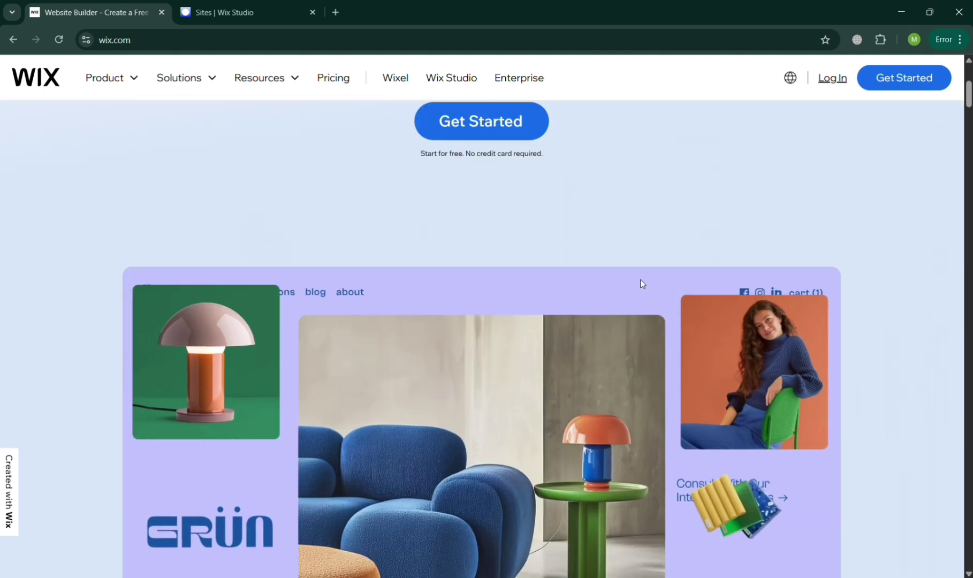
{"action": "scroll", "coordinate": [641, 280], "scroll_direction": "down", "scroll_amount": 5}
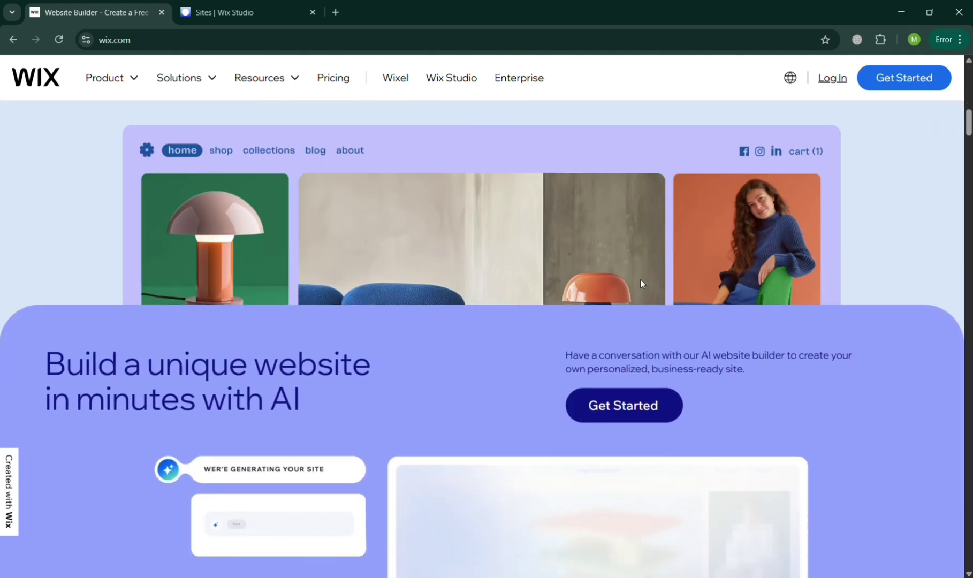
{"action": "scroll", "coordinate": [641, 281], "scroll_direction": "down", "scroll_amount": 3}
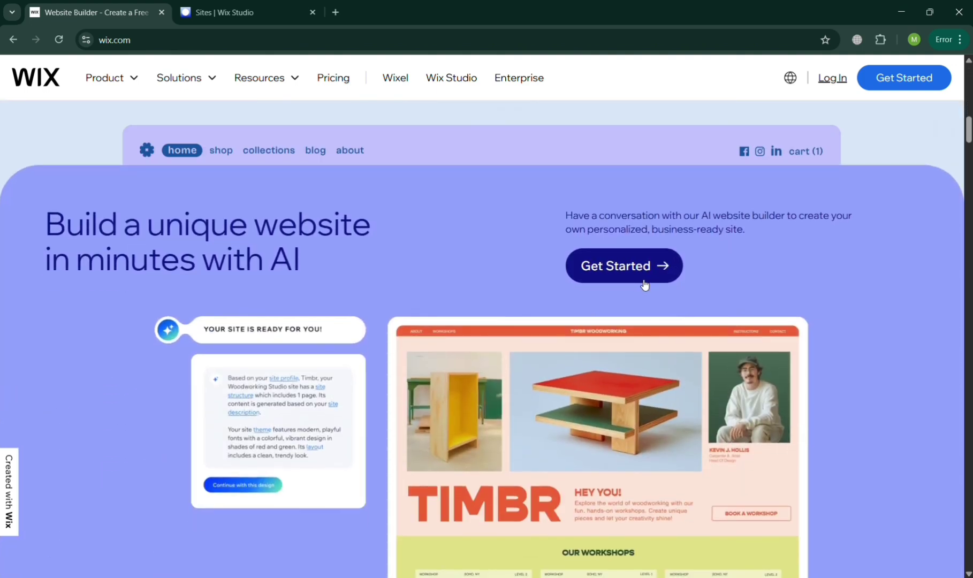
{"action": "scroll", "coordinate": [645, 285], "scroll_direction": "down", "scroll_amount": 5}
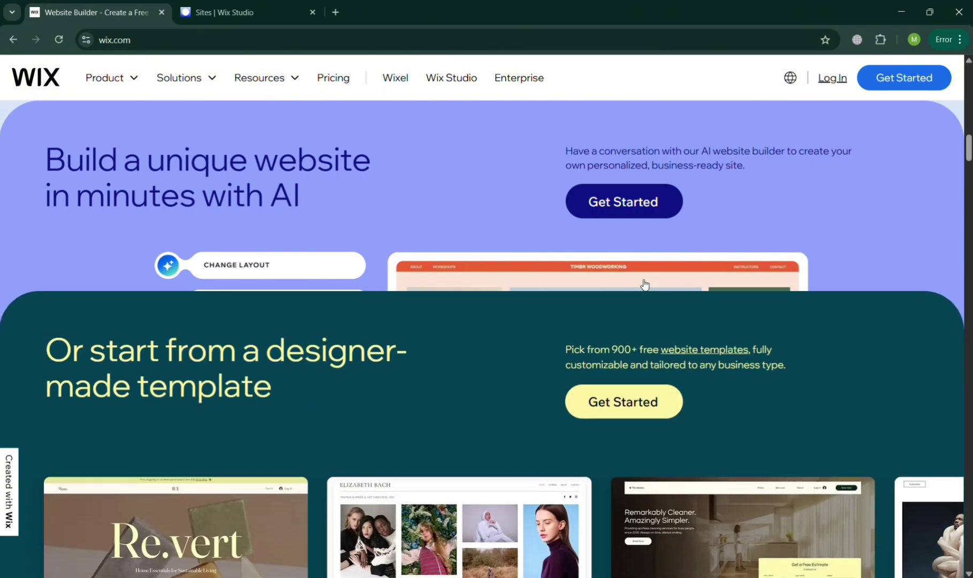
{"action": "scroll", "coordinate": [644, 285], "scroll_direction": "down", "scroll_amount": 10}
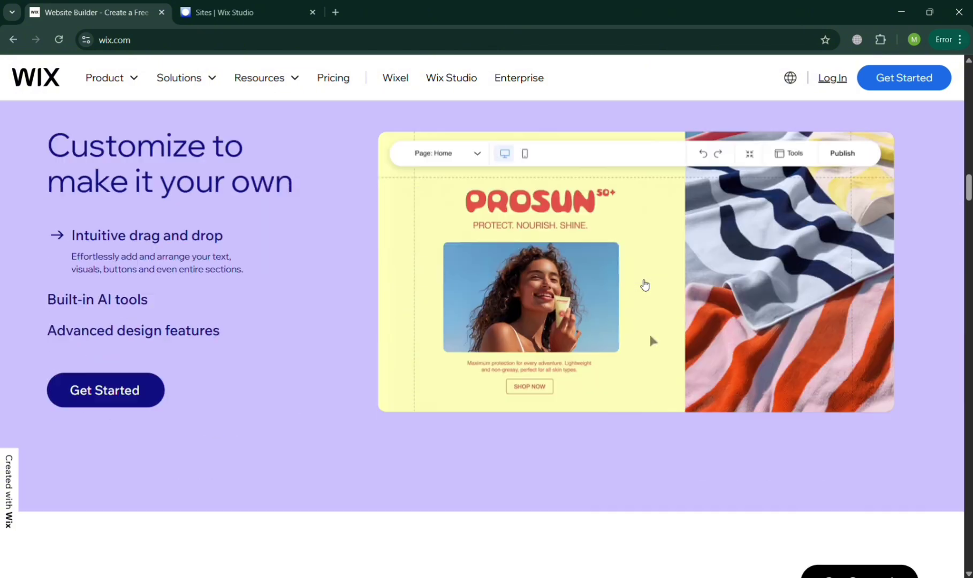
{"action": "scroll", "coordinate": [644, 284], "scroll_direction": "down", "scroll_amount": 10}
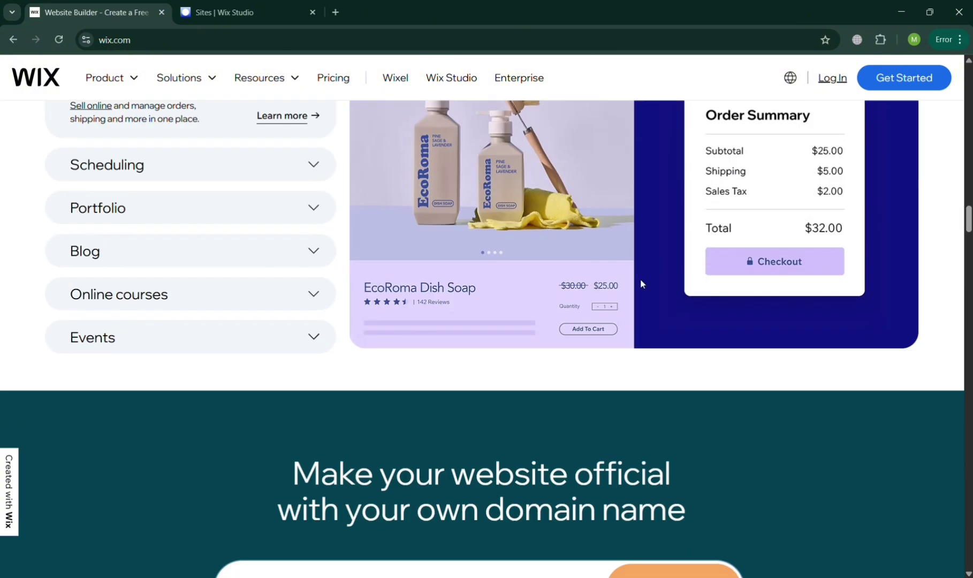
{"action": "scroll", "coordinate": [642, 284], "scroll_direction": "down", "scroll_amount": 6}
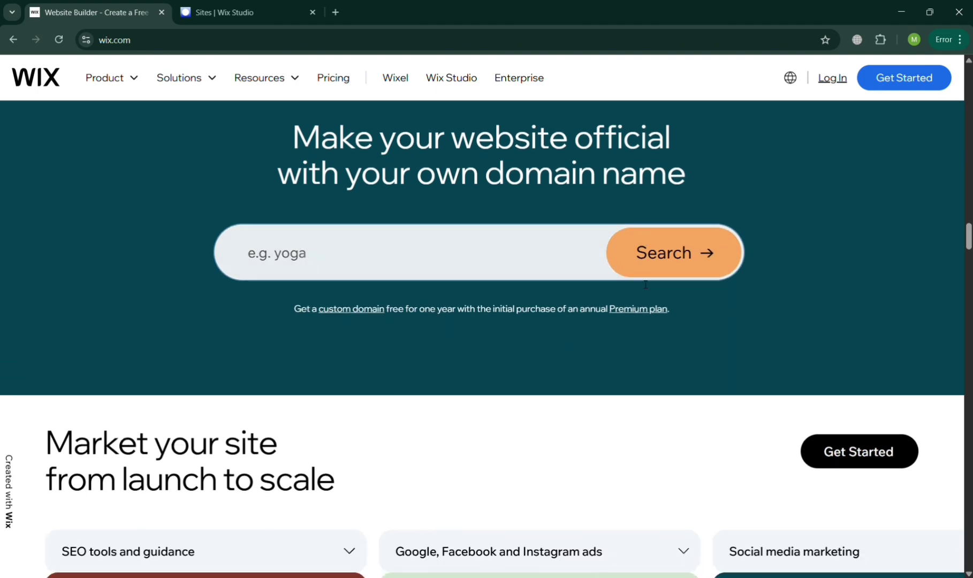
{"action": "scroll", "coordinate": [644, 283], "scroll_direction": "down", "scroll_amount": 5}
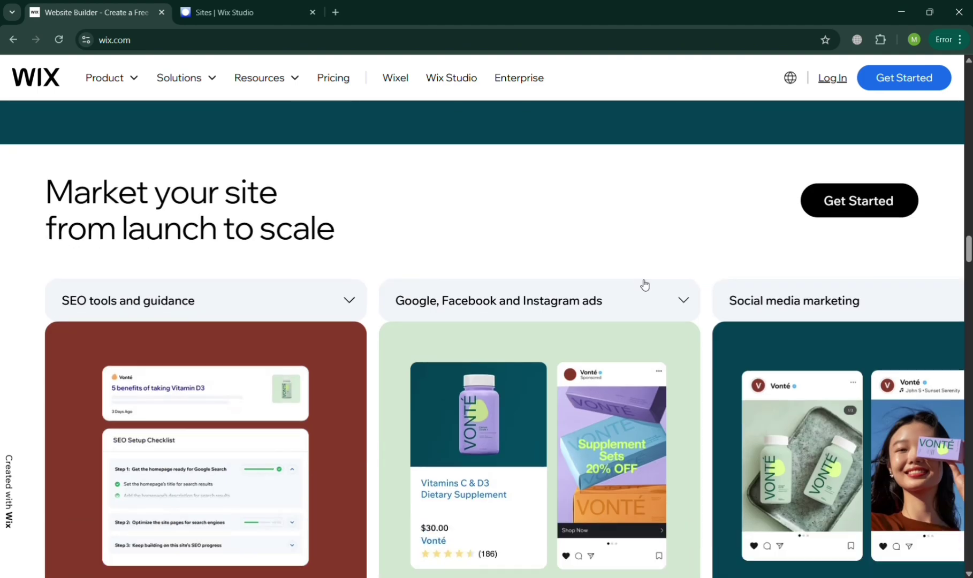
{"action": "scroll", "coordinate": [644, 284], "scroll_direction": "down", "scroll_amount": 10}
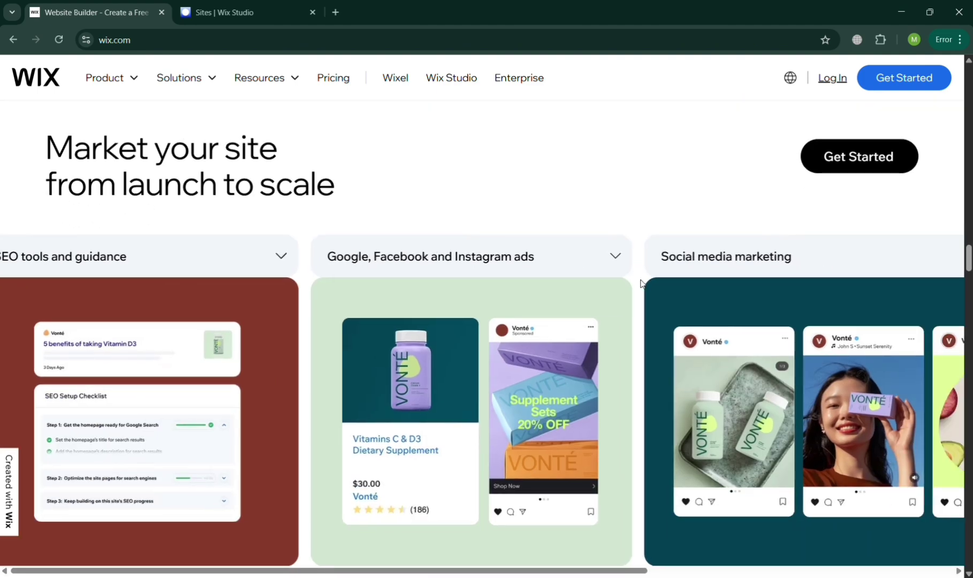
{"action": "scroll", "coordinate": [642, 283], "scroll_direction": "down", "scroll_amount": 10}
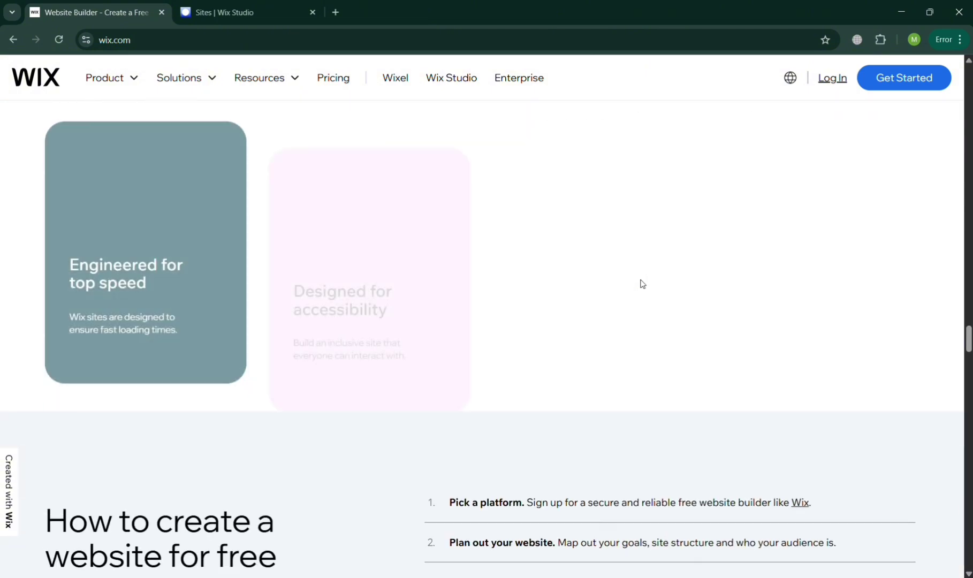
{"action": "scroll", "coordinate": [643, 281], "scroll_direction": "down", "scroll_amount": 15}
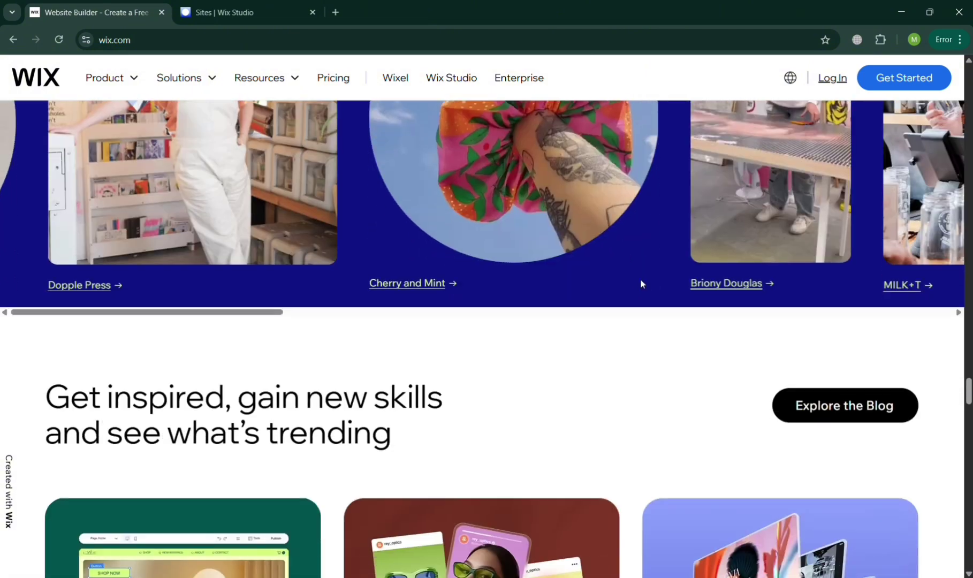
{"action": "scroll", "coordinate": [642, 283], "scroll_direction": "down", "scroll_amount": 15}
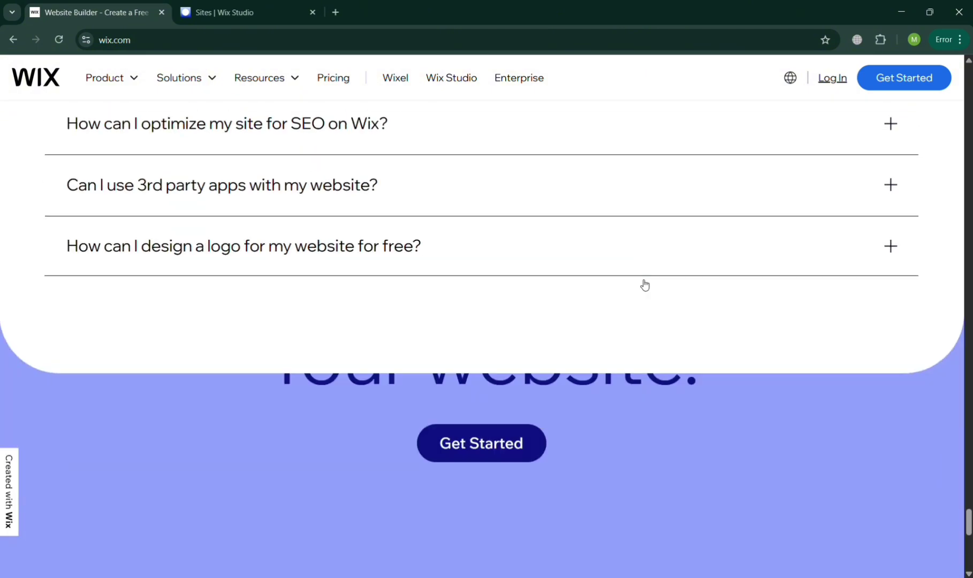
{"action": "scroll", "coordinate": [645, 284], "scroll_direction": "up", "scroll_amount": 8}
{"action": "scroll", "coordinate": [644, 285], "scroll_direction": "up", "scroll_amount": 15}
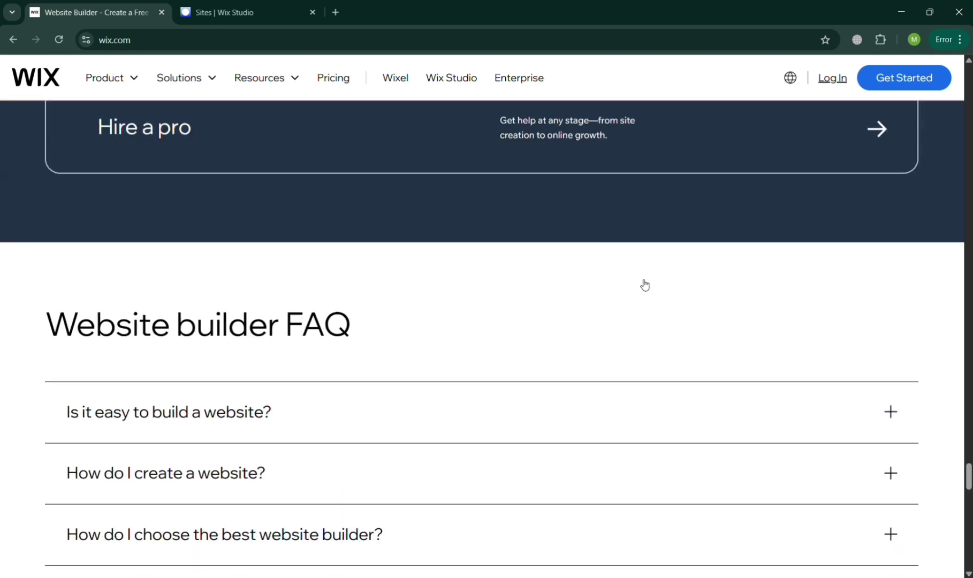
{"action": "scroll", "coordinate": [642, 284], "scroll_direction": "up", "scroll_amount": 15}
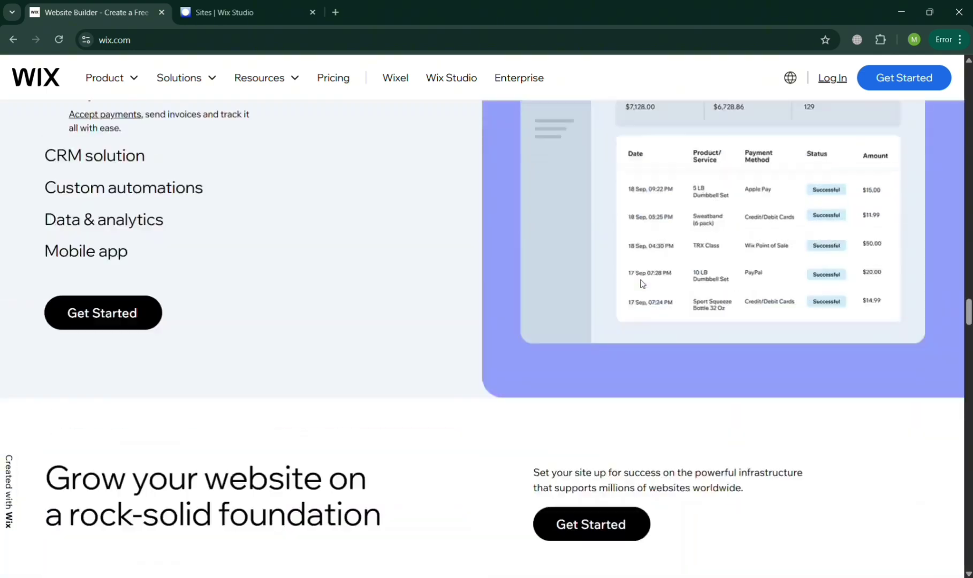
{"action": "scroll", "coordinate": [643, 283], "scroll_direction": "up", "scroll_amount": 15}
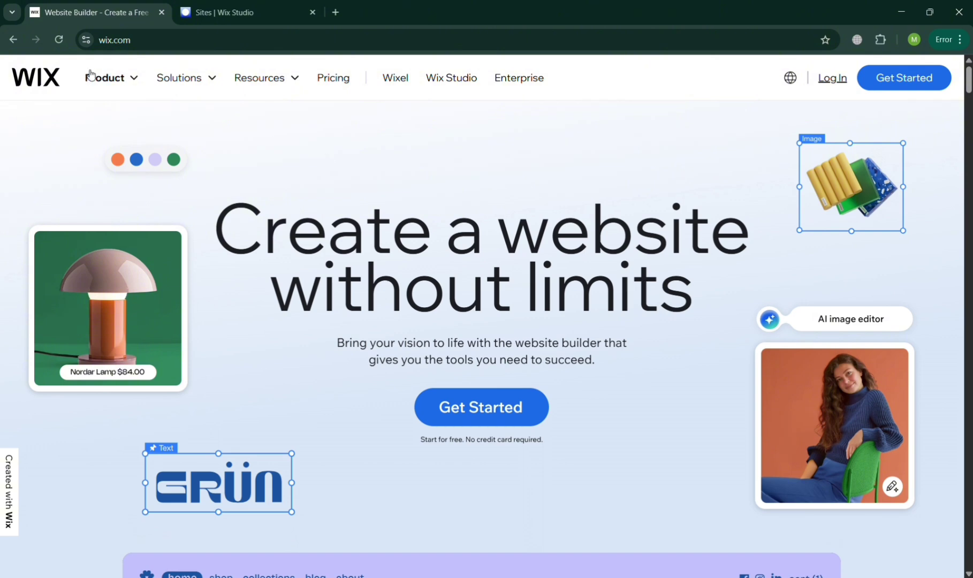
Switch to the Wix Studio sites list, open the Grants Real Estate site for editing and look over its home page.
{"action": "left_click", "coordinate": [261, 4]}
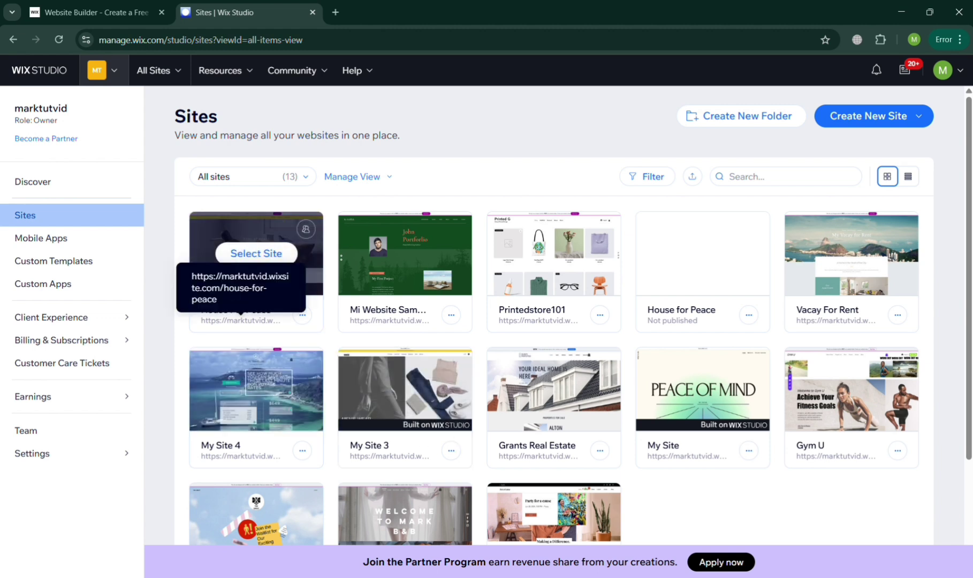
{"action": "mouse_move", "coordinate": [557, 412]}
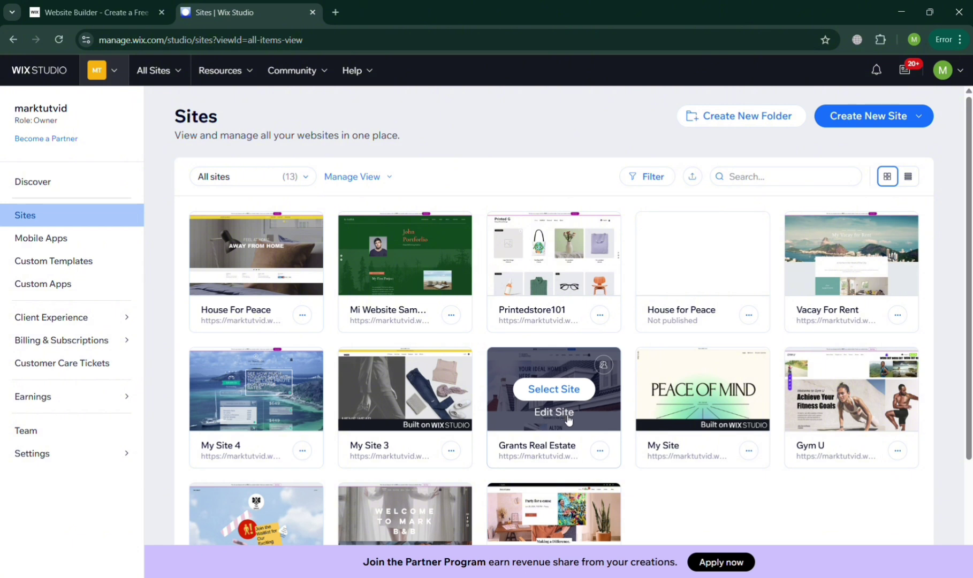
{"action": "left_click", "coordinate": [569, 420]}
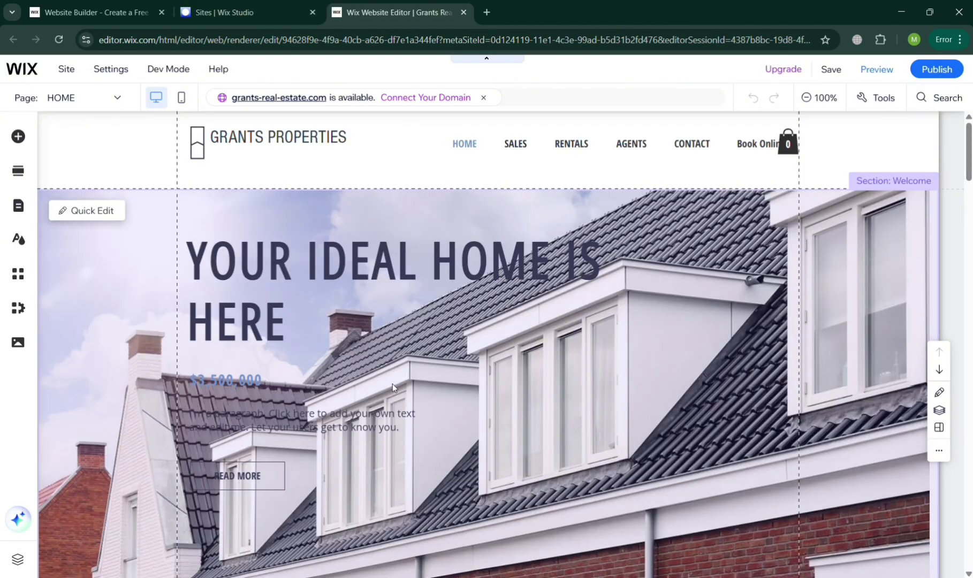
{"action": "scroll", "coordinate": [392, 375], "scroll_direction": "down", "scroll_amount": 5}
{"action": "scroll", "coordinate": [393, 387], "scroll_direction": "down", "scroll_amount": 14}
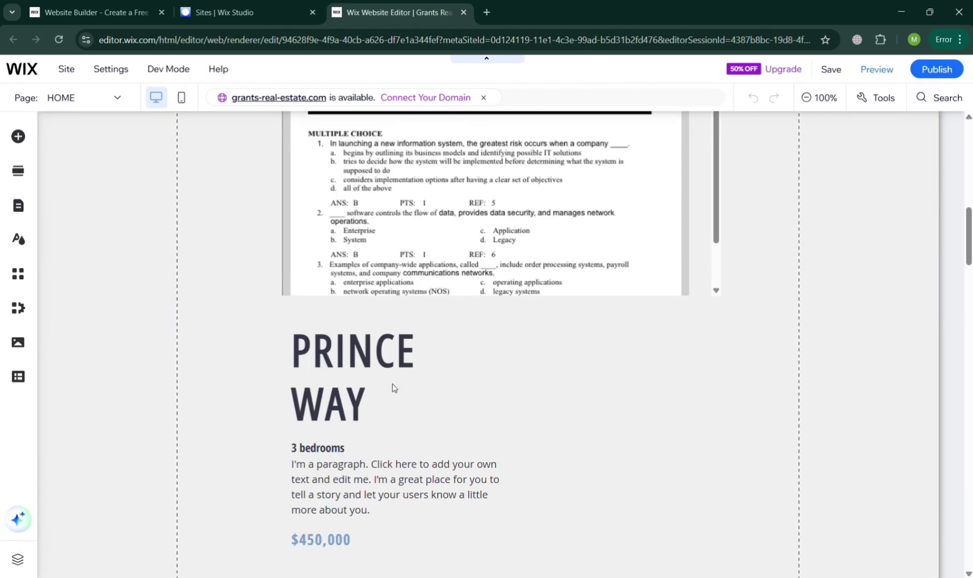
{"action": "scroll", "coordinate": [394, 387], "scroll_direction": "up", "scroll_amount": 20}
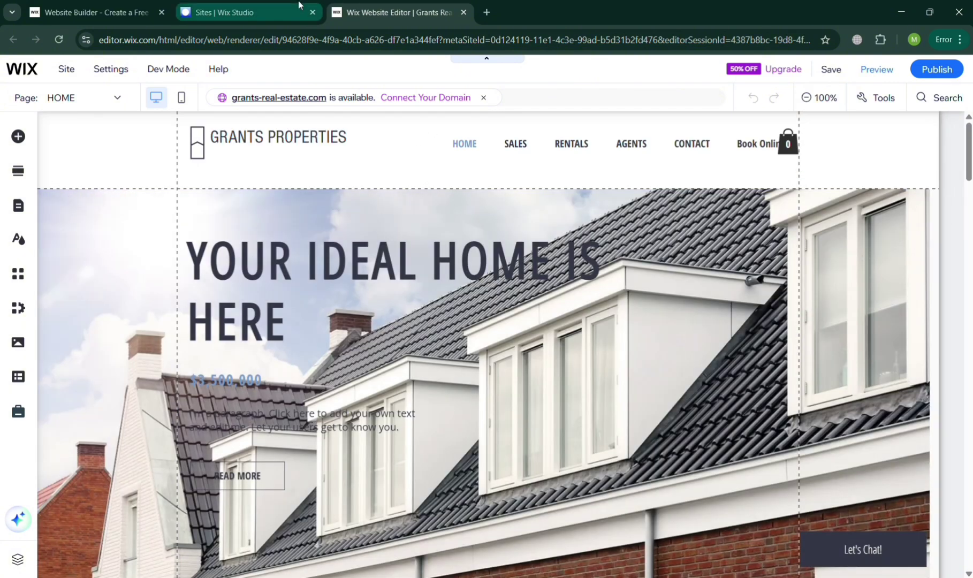
Return to the sites list and open the published House For Peace site for editing.
{"action": "left_click", "coordinate": [300, 5]}
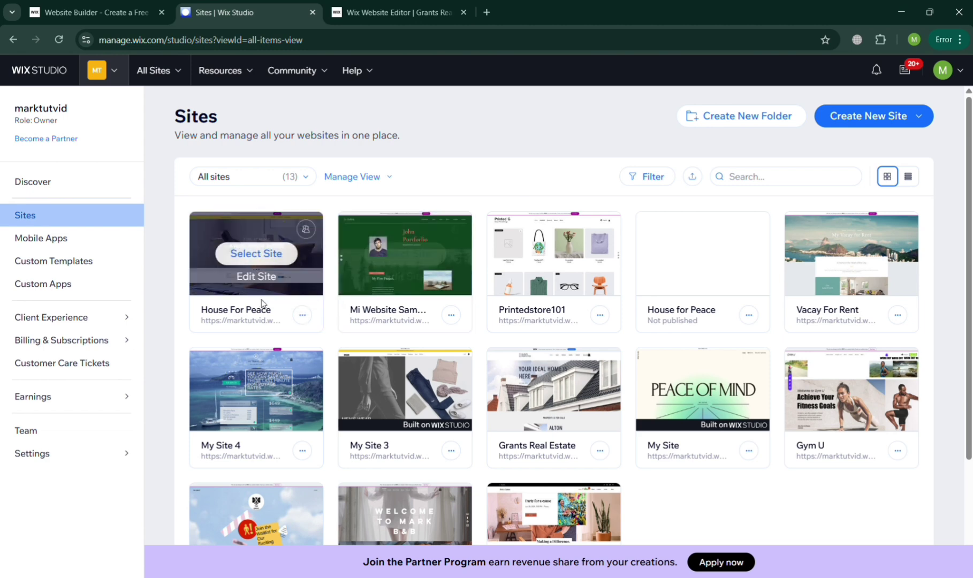
{"action": "left_click", "coordinate": [256, 276]}
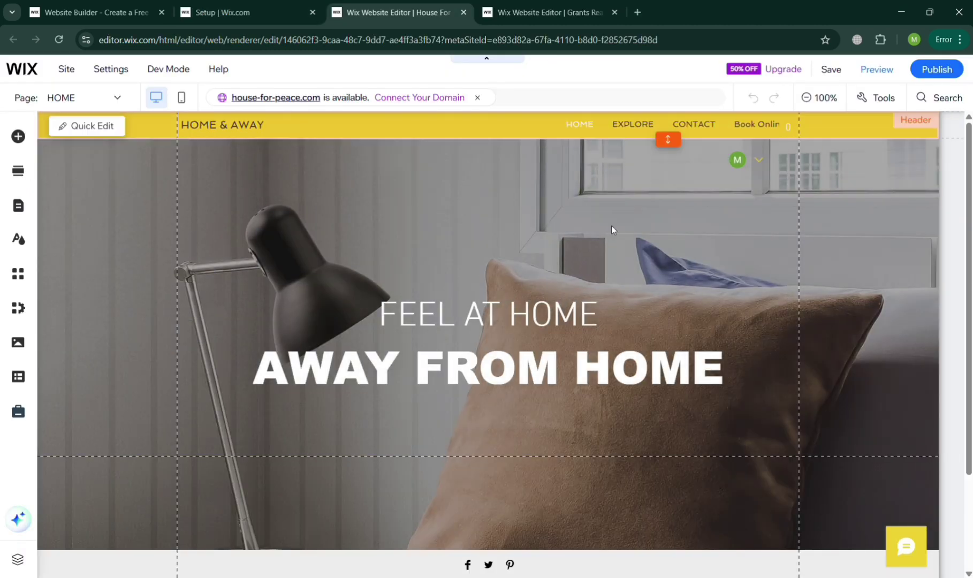
{"action": "scroll", "coordinate": [579, 280], "scroll_direction": "down", "scroll_amount": 3}
{"action": "scroll", "coordinate": [579, 280], "scroll_direction": "up", "scroll_amount": 3}
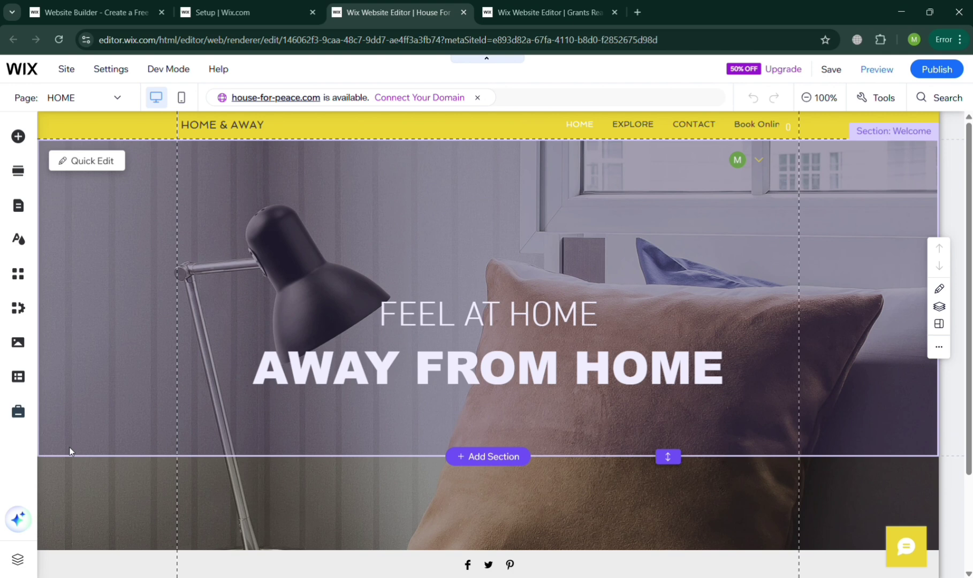
Add a new page to the site menu using the "Our Team." template from the Services page category.
{"action": "left_click", "coordinate": [75, 99]}
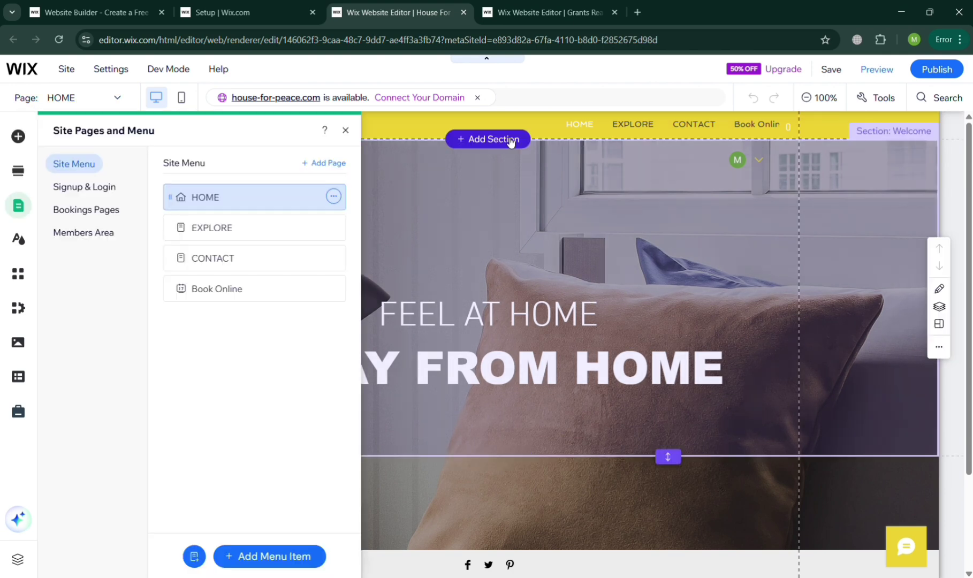
{"action": "left_click", "coordinate": [321, 164]}
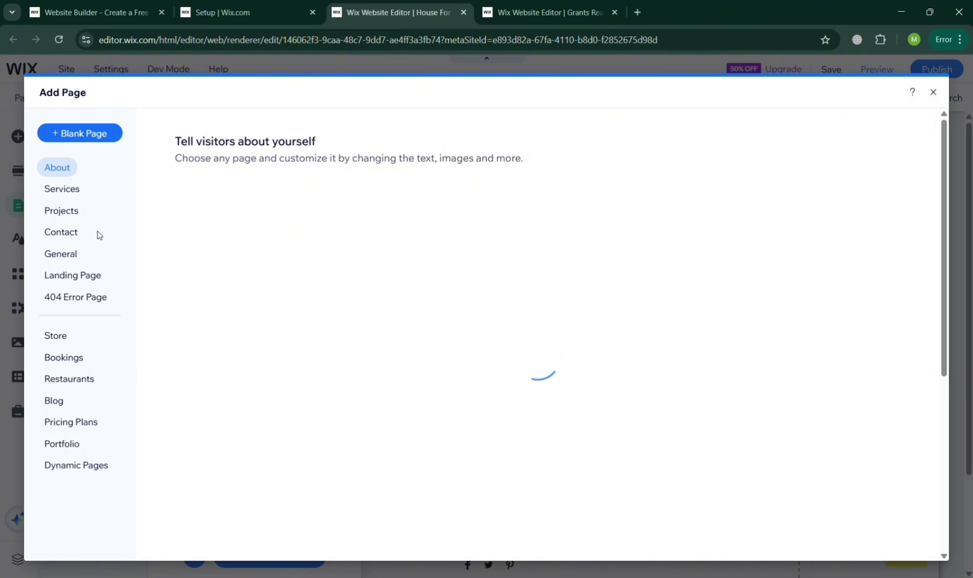
{"action": "left_click", "coordinate": [63, 194]}
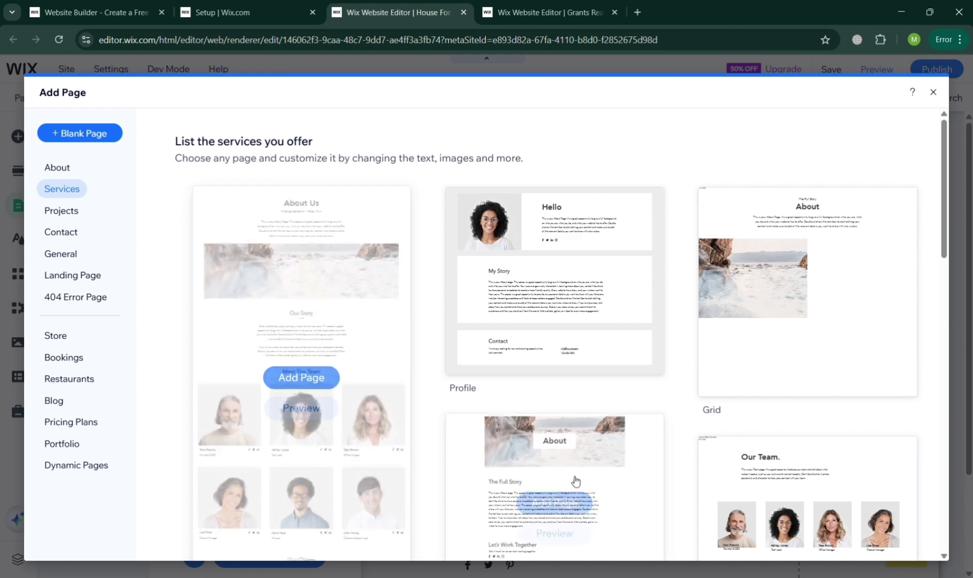
{"action": "mouse_move", "coordinate": [769, 470]}
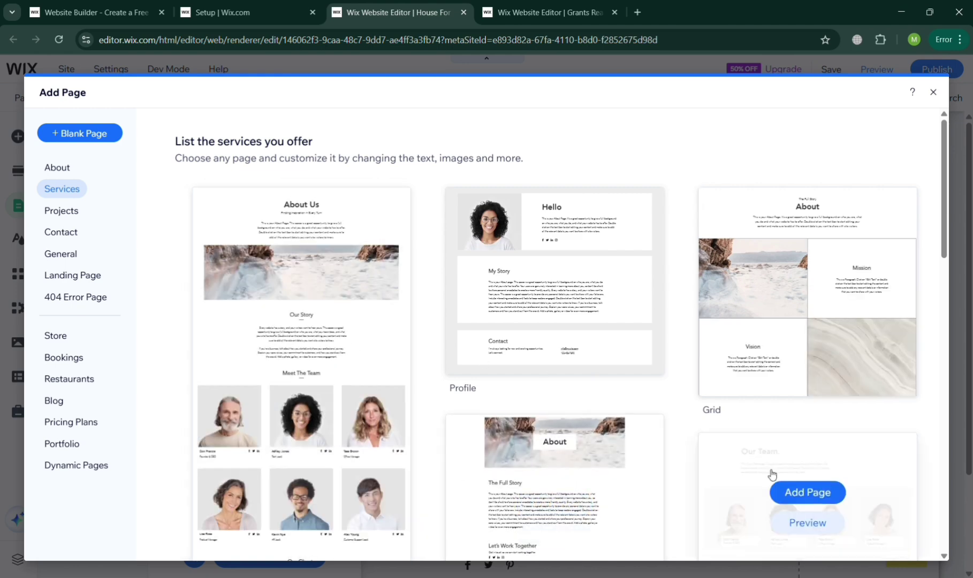
{"action": "left_click", "coordinate": [815, 499]}
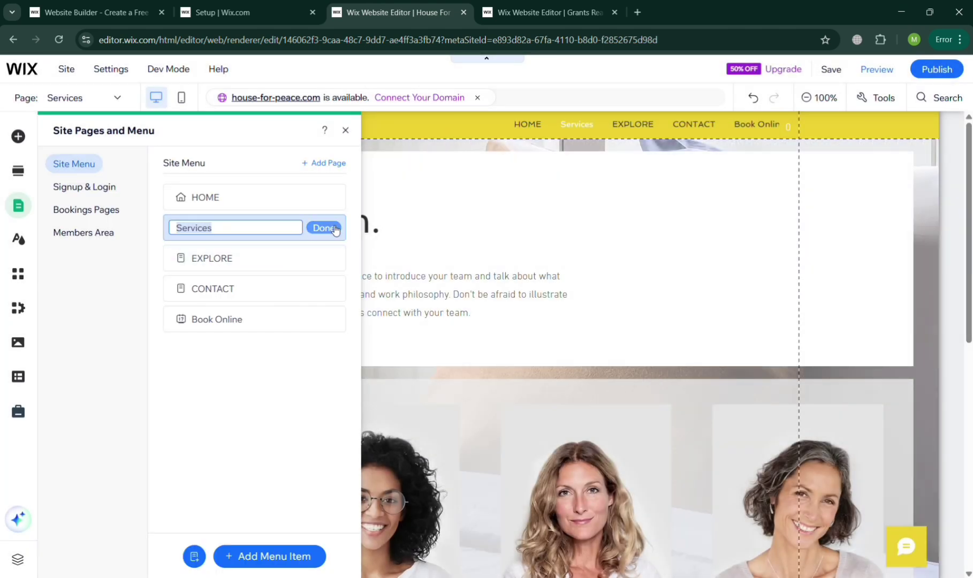
Name the new page About Us and close the site pages overview.
{"action": "type", "text": "About Us"}
{"action": "left_click", "coordinate": [324, 228]}
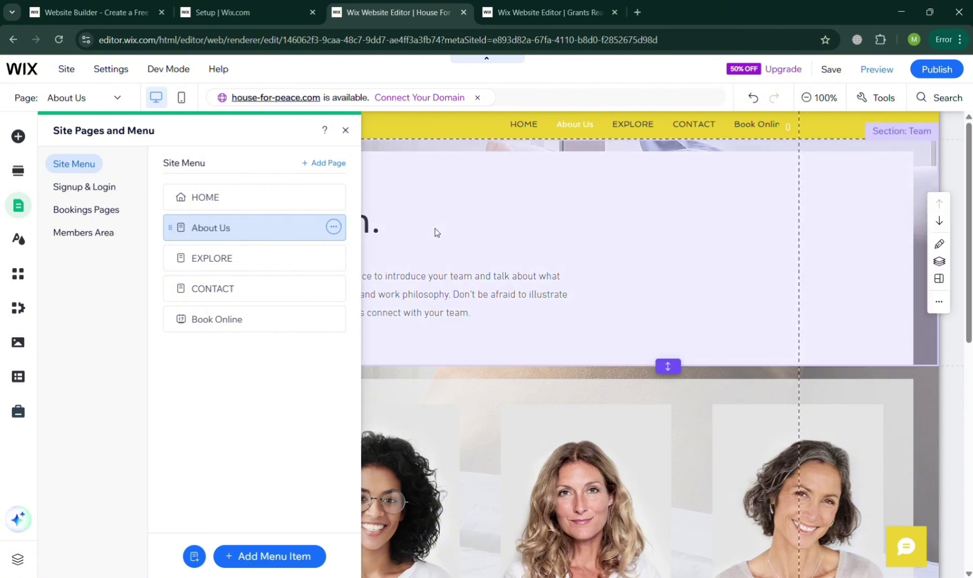
{"action": "left_click", "coordinate": [436, 232]}
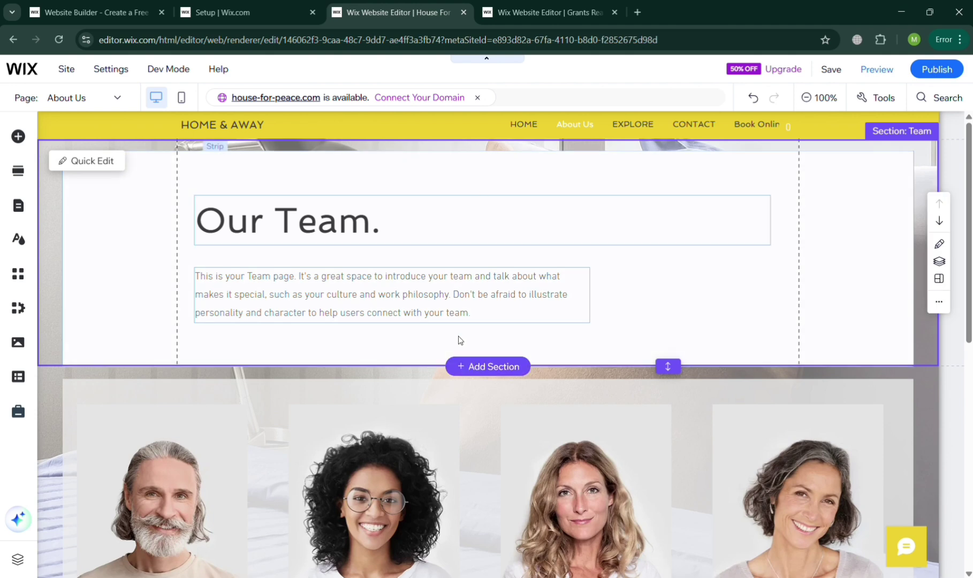
Review the About Us page's team sections and copy the page from its options in the site menu.
{"action": "scroll", "coordinate": [433, 373], "scroll_direction": "down", "scroll_amount": 2}
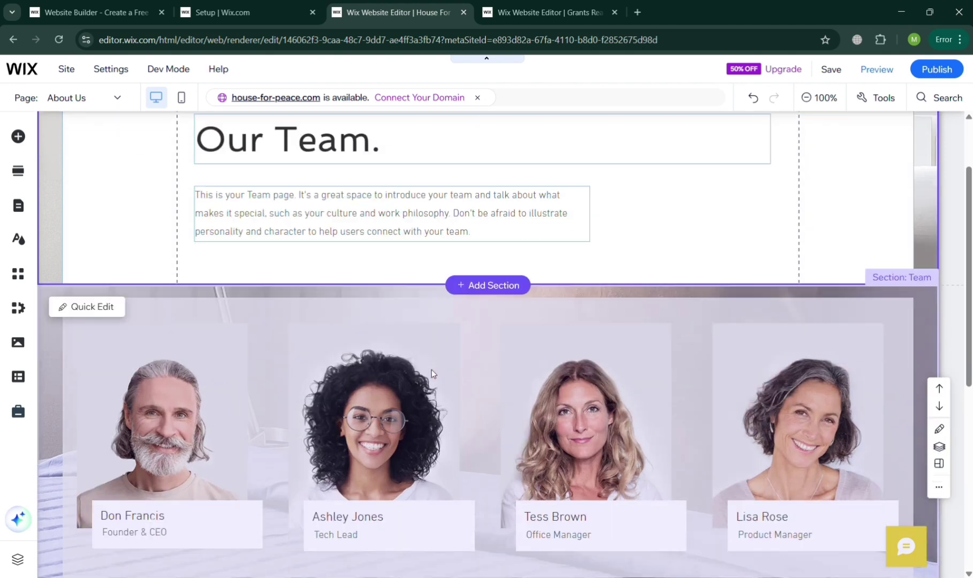
{"action": "scroll", "coordinate": [434, 373], "scroll_direction": "down", "scroll_amount": 7}
{"action": "scroll", "coordinate": [434, 373], "scroll_direction": "up", "scroll_amount": 9}
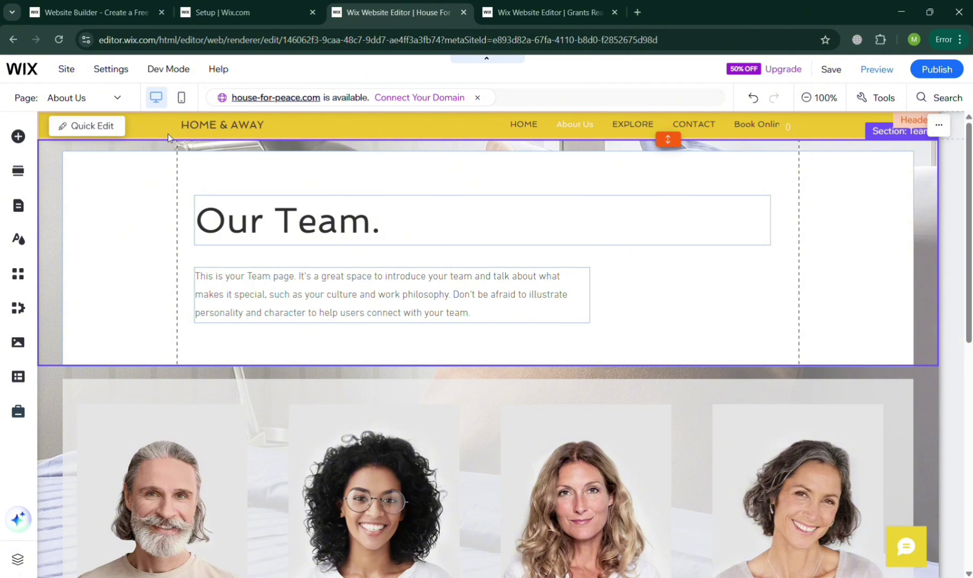
{"action": "left_click", "coordinate": [17, 205]}
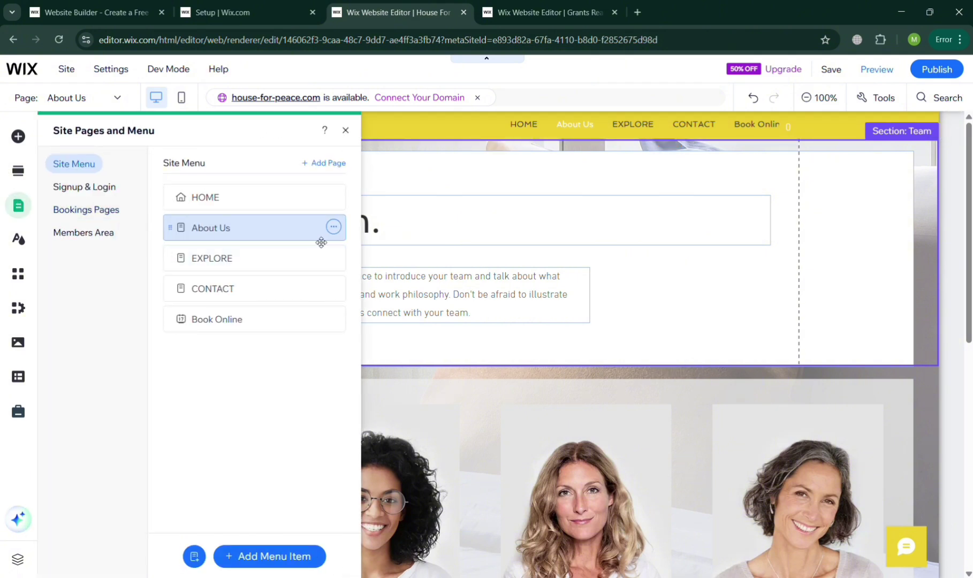
{"action": "left_click", "coordinate": [334, 227]}
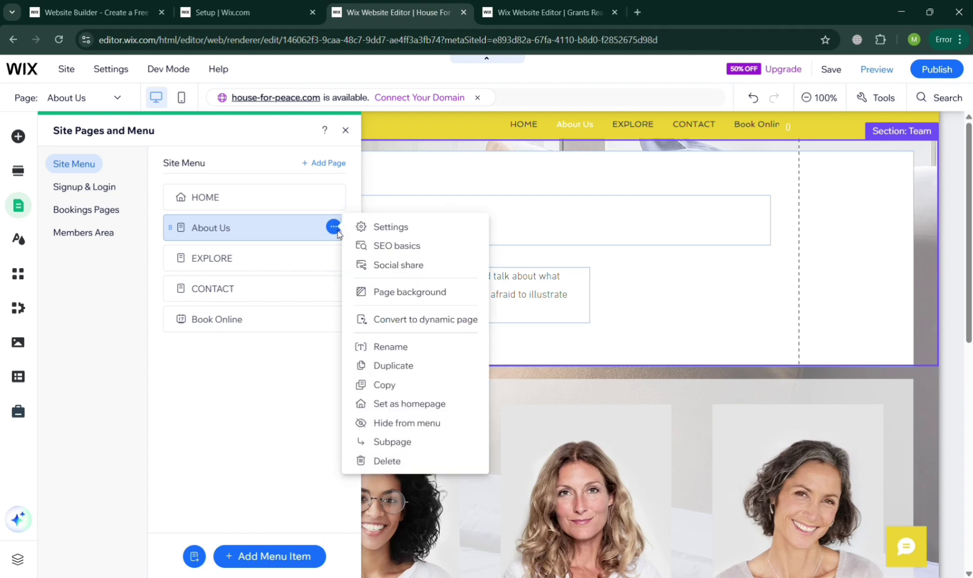
{"action": "left_click", "coordinate": [428, 385]}
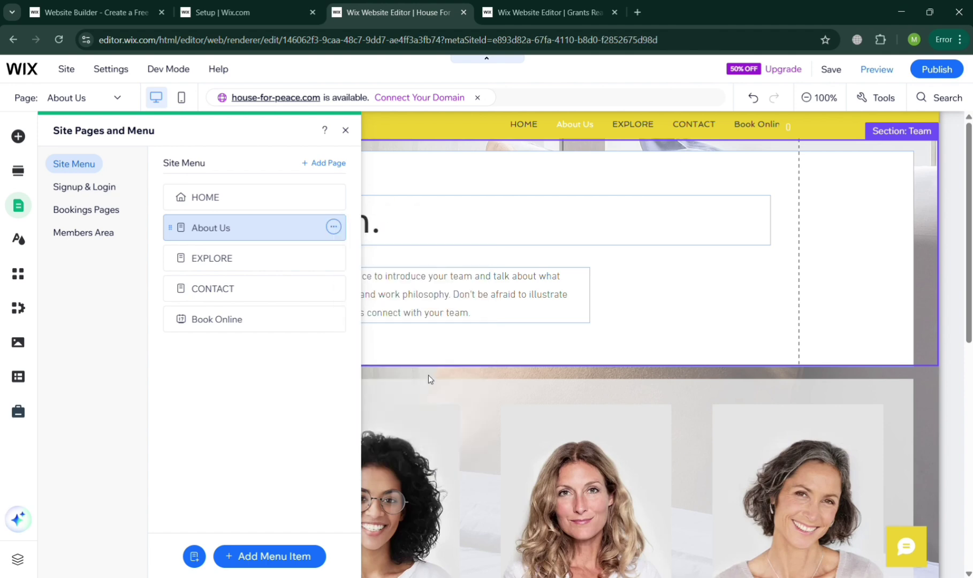
Switch to the Grants Real Estate site, paste the copied About Us page into its site menu with its original styling, and review it.
{"action": "left_click", "coordinate": [554, 5]}
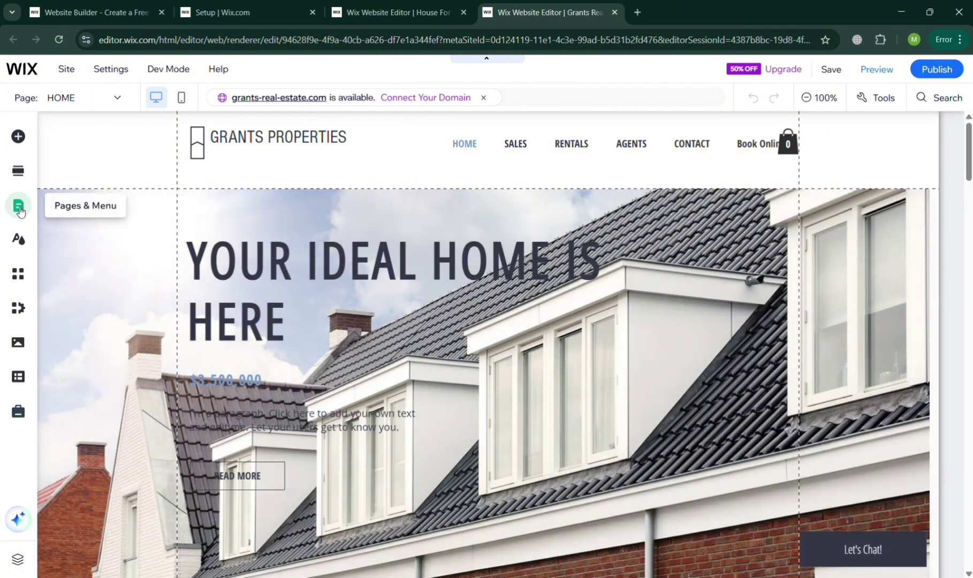
{"action": "left_click", "coordinate": [19, 209]}
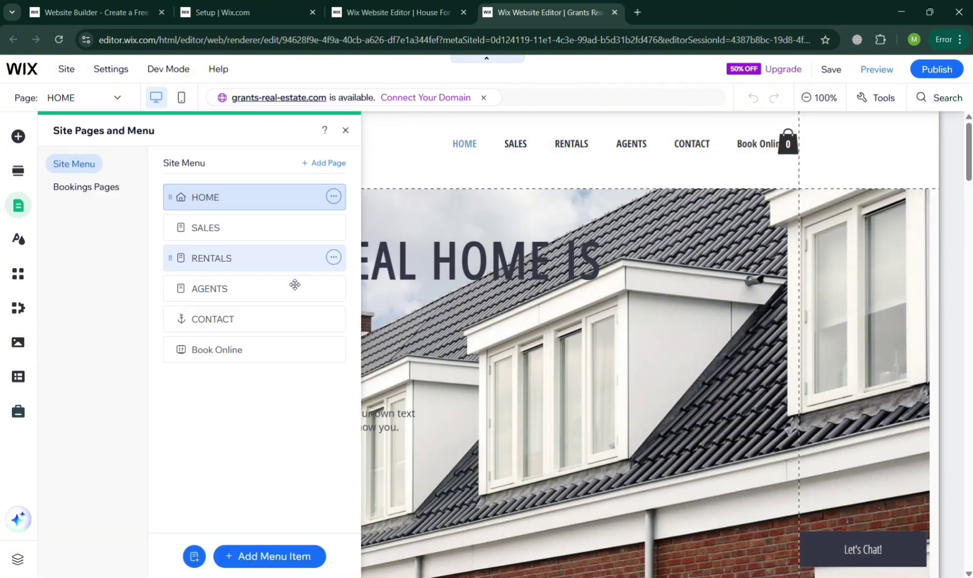
{"action": "right_click", "coordinate": [274, 357]}
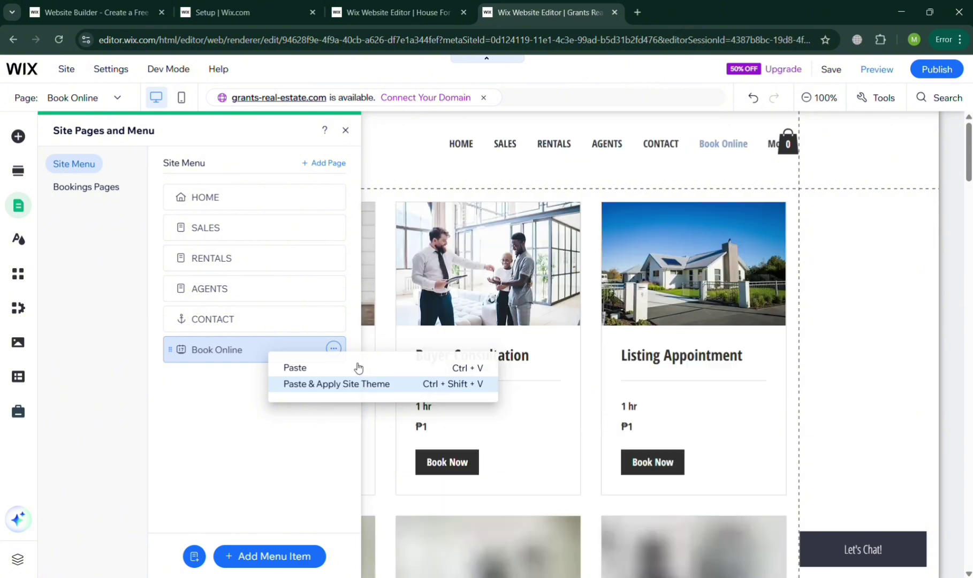
{"action": "left_click", "coordinate": [358, 367]}
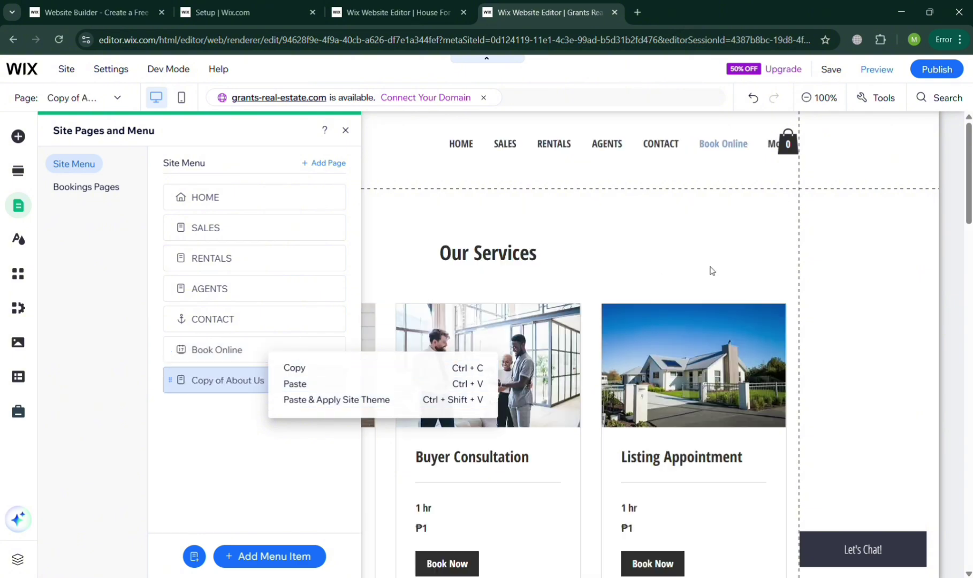
{"action": "left_click", "coordinate": [231, 484]}
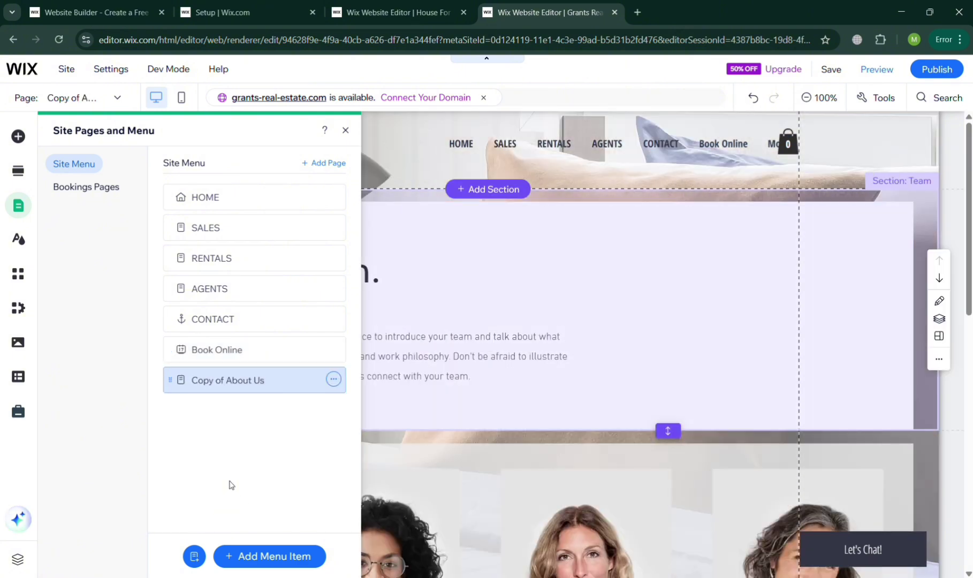
{"action": "double_click", "coordinate": [233, 389]}
{"action": "left_click", "coordinate": [448, 371]}
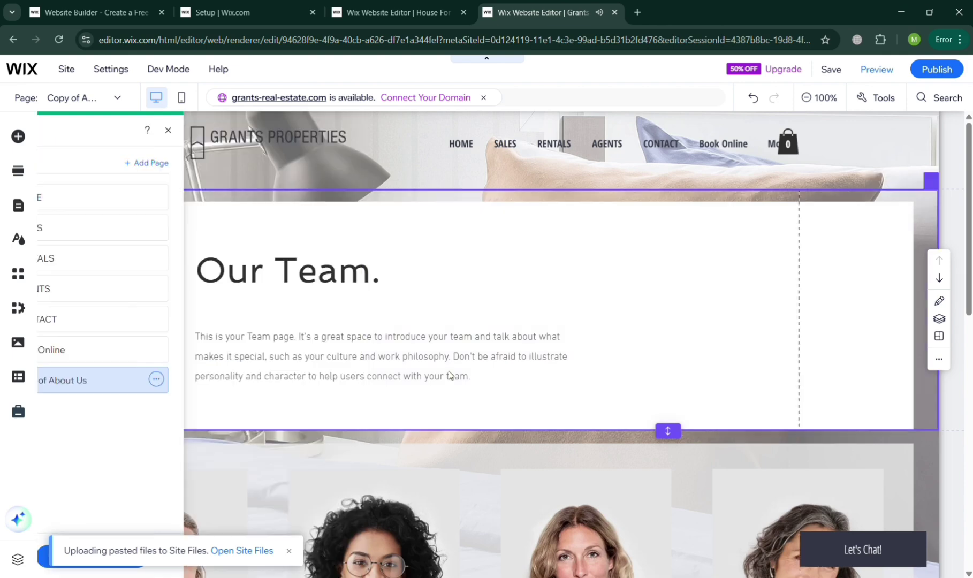
{"action": "scroll", "coordinate": [448, 371], "scroll_direction": "down", "scroll_amount": 6}
{"action": "scroll", "coordinate": [448, 370], "scroll_direction": "up", "scroll_amount": 6}
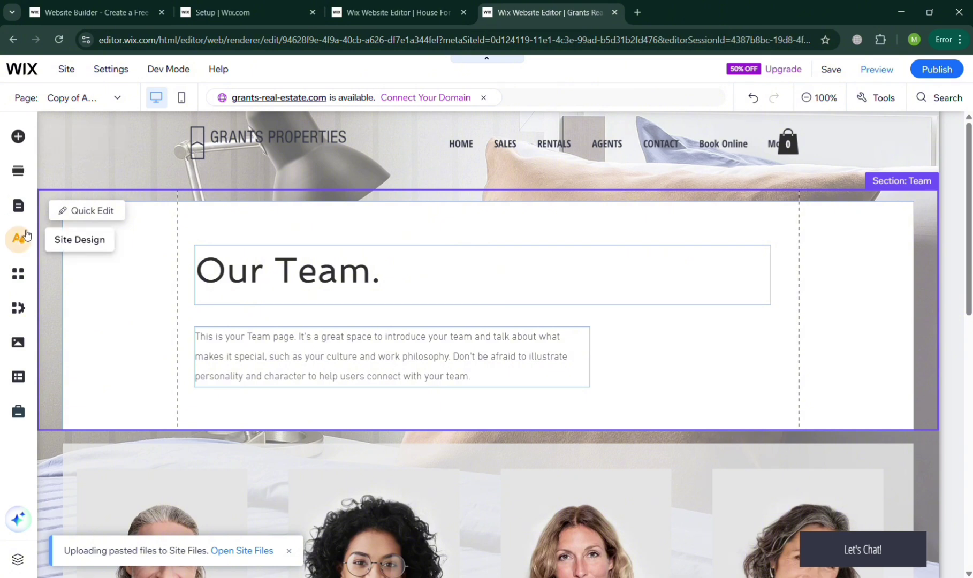
Delete the pasted Copy of About Us page from the Grants Real Estate site.
{"action": "left_click", "coordinate": [22, 213]}
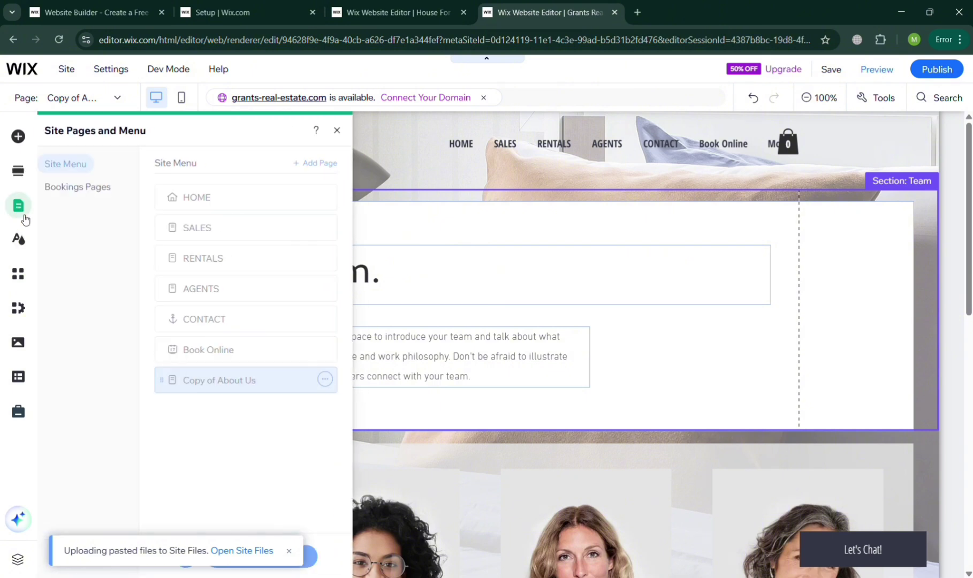
{"action": "left_click", "coordinate": [333, 379]}
{"action": "left_click", "coordinate": [387, 383]}
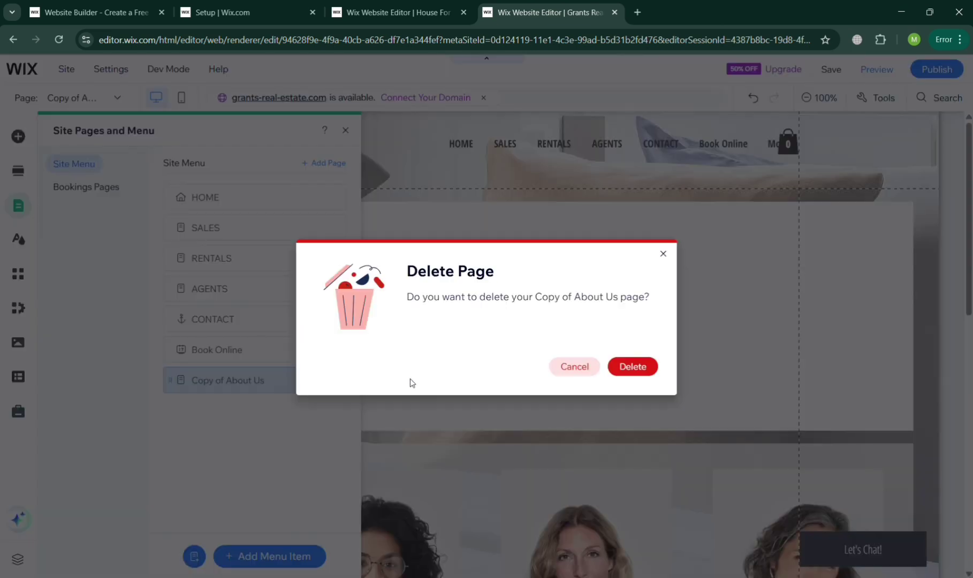
{"action": "left_click", "coordinate": [647, 367]}
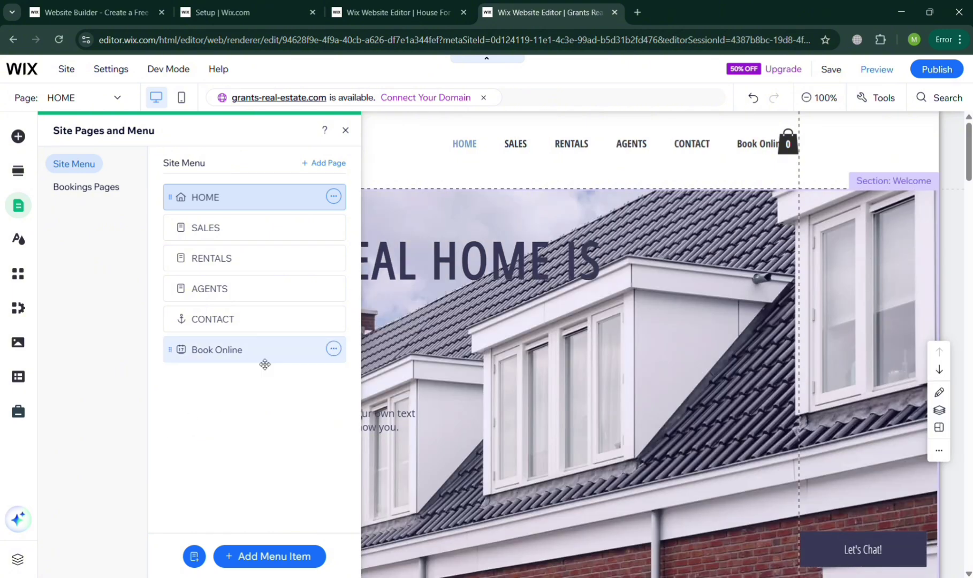
Paste the copied About Us page into the site menu again, applying the Grants Real Estate site theme.
{"action": "right_click", "coordinate": [260, 360]}
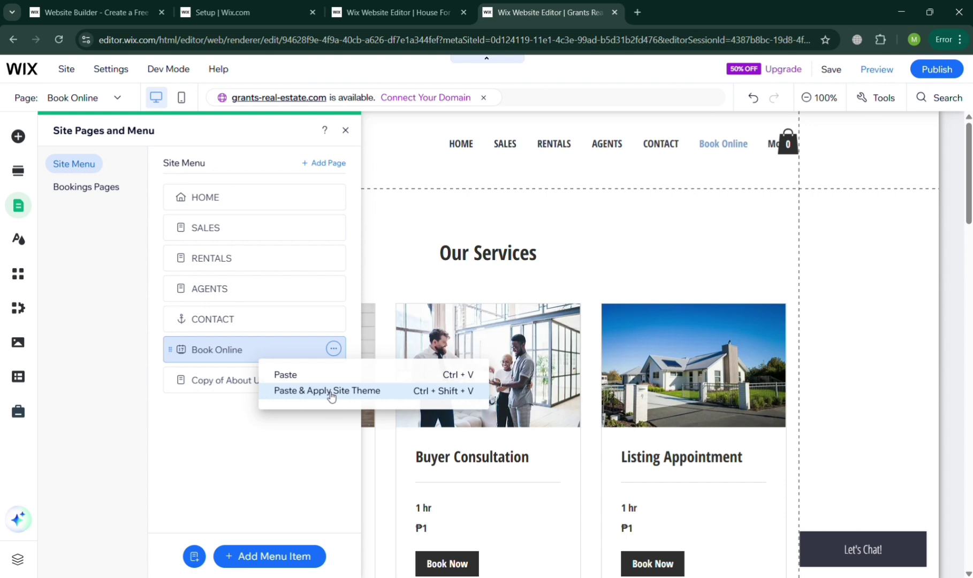
{"action": "left_click", "coordinate": [331, 396]}
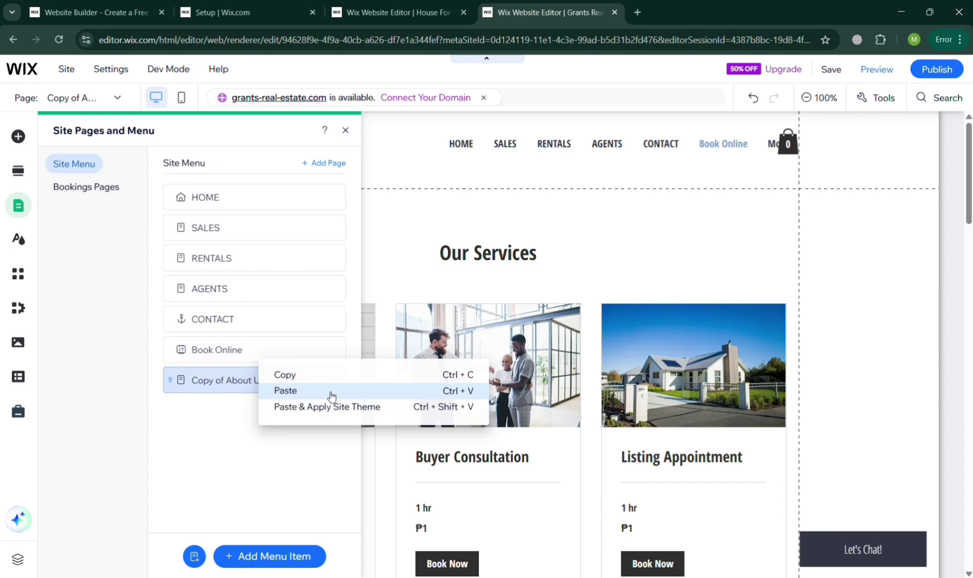
{"action": "left_click", "coordinate": [496, 513]}
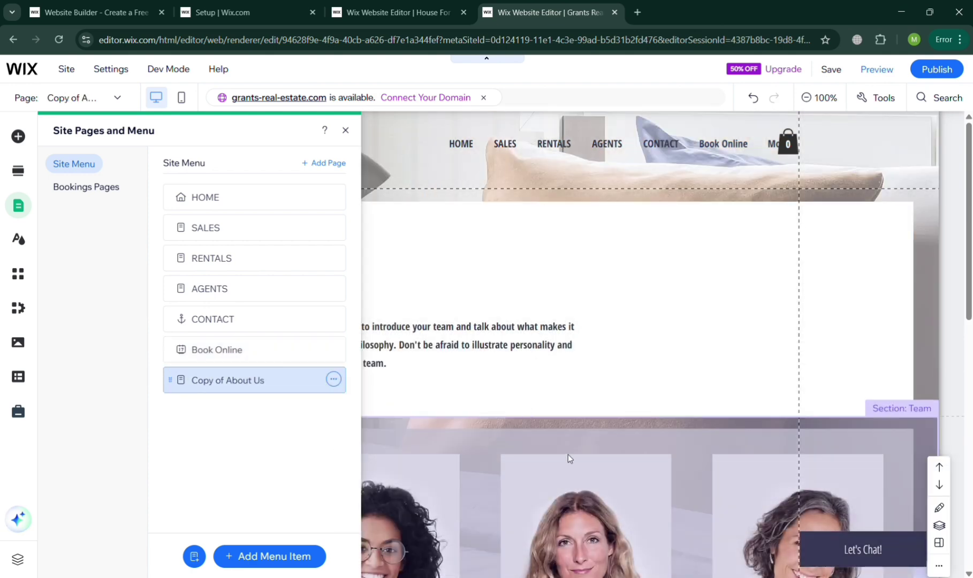
{"action": "key", "text": "ctrl+v"}
Compare the original About Us page on the House For Peace site with the themed copy on the Grants Real Estate site.
{"action": "left_click", "coordinate": [333, 7]}
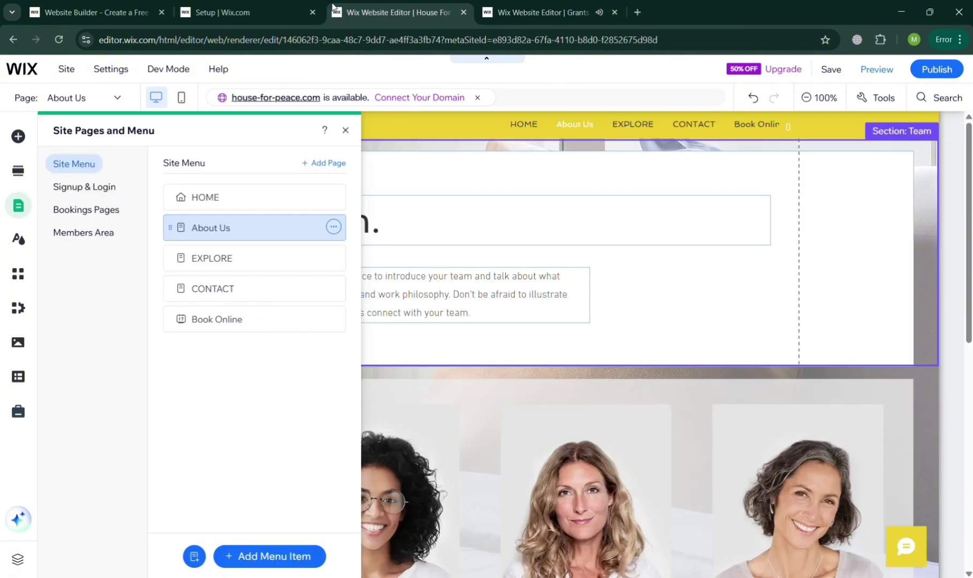
{"action": "left_click", "coordinate": [527, 390]}
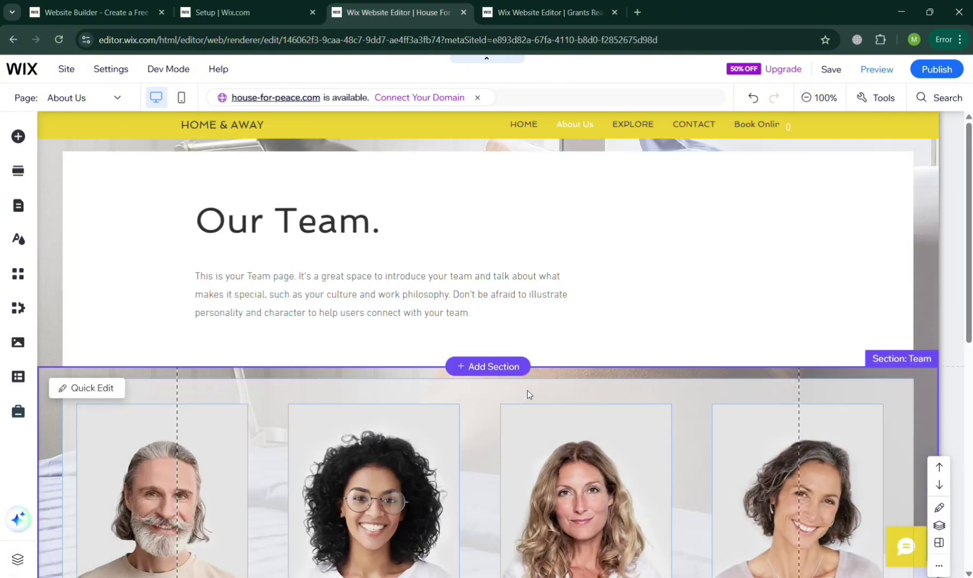
{"action": "scroll", "coordinate": [528, 390], "scroll_direction": "down", "scroll_amount": 9}
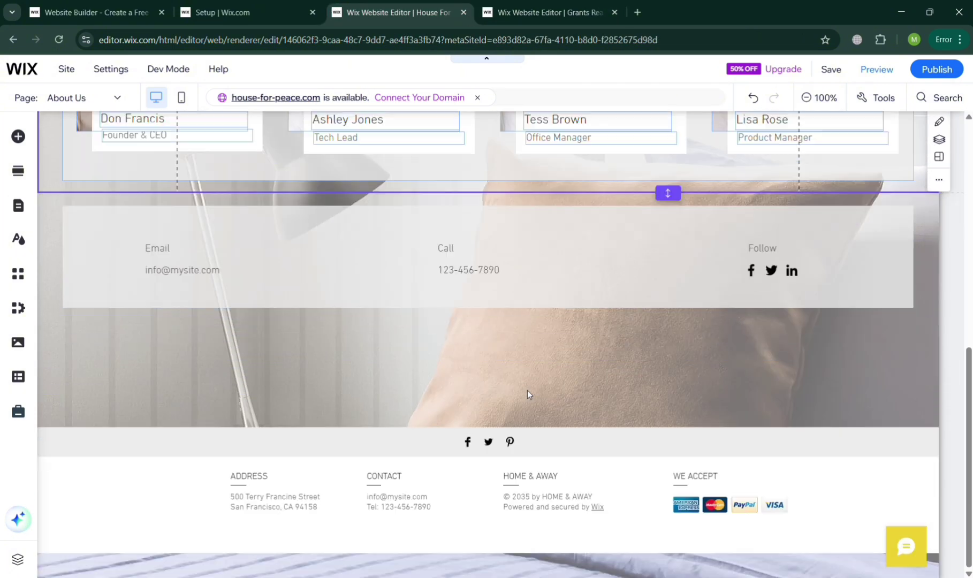
{"action": "scroll", "coordinate": [528, 390], "scroll_direction": "up", "scroll_amount": 5}
{"action": "scroll", "coordinate": [528, 390], "scroll_direction": "up", "scroll_amount": 5}
{"action": "key", "text": "ctrl+Tab"}
{"action": "key", "text": "ctrl+v"}
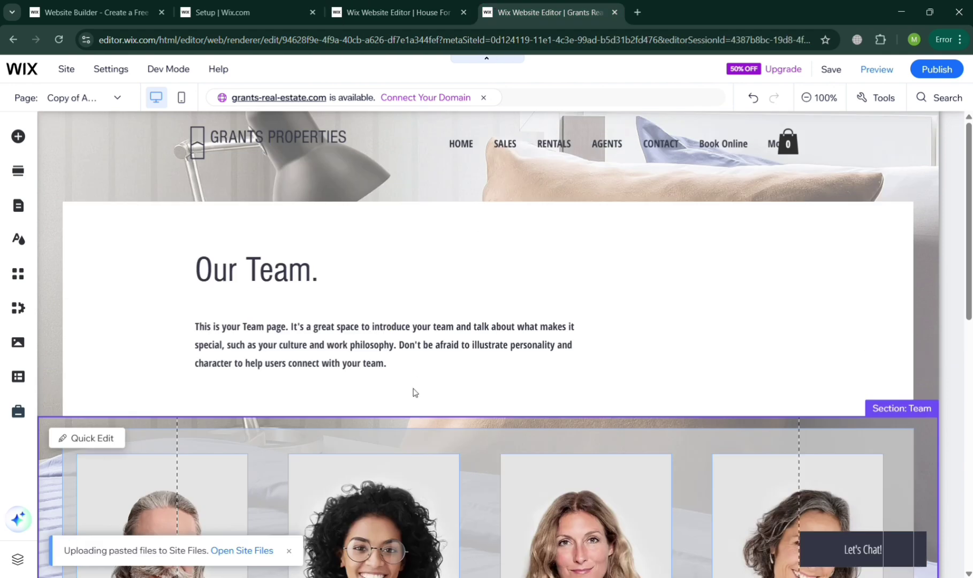
{"action": "scroll", "coordinate": [548, 389], "scroll_direction": "down", "scroll_amount": 10}
{"action": "scroll", "coordinate": [547, 389], "scroll_direction": "up", "scroll_amount": 10}
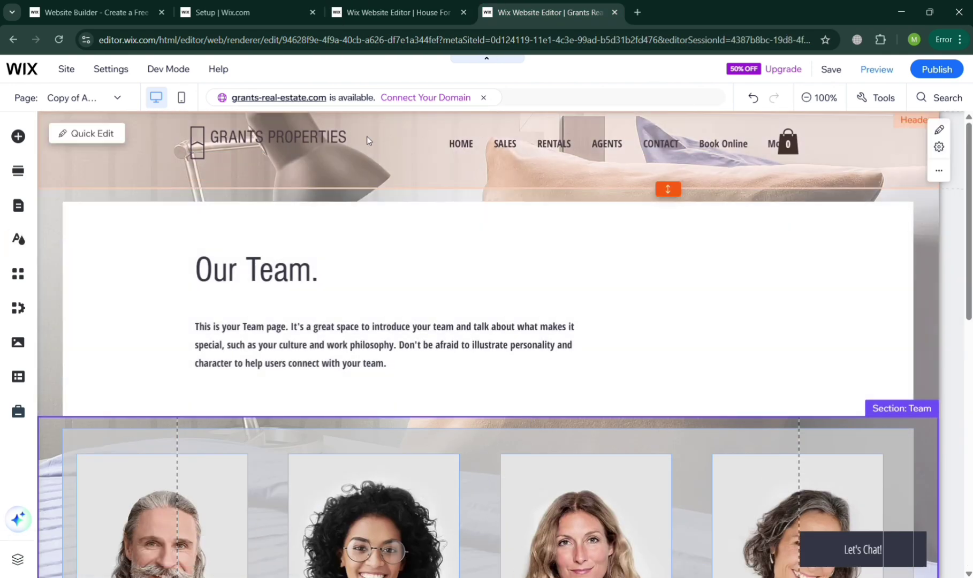
Open the HOME page of the Grants Real Estate site and look through its content.
{"action": "left_click", "coordinate": [470, 142]}
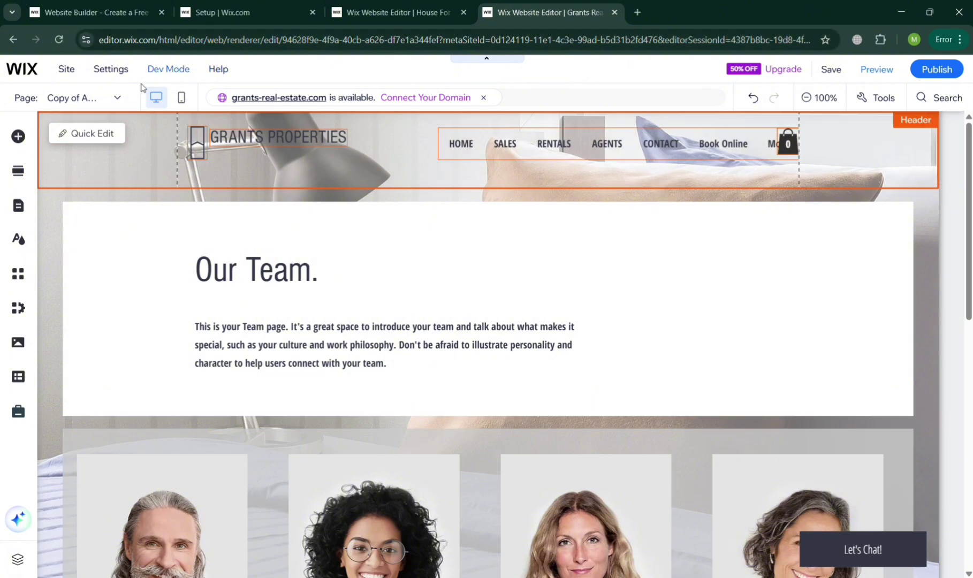
{"action": "left_click", "coordinate": [128, 95]}
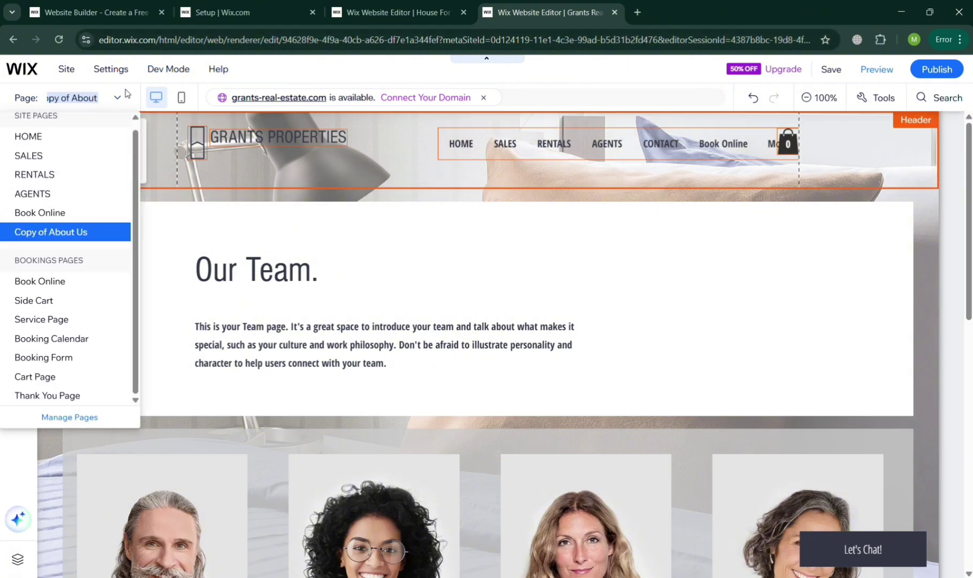
{"action": "left_click", "coordinate": [92, 148]}
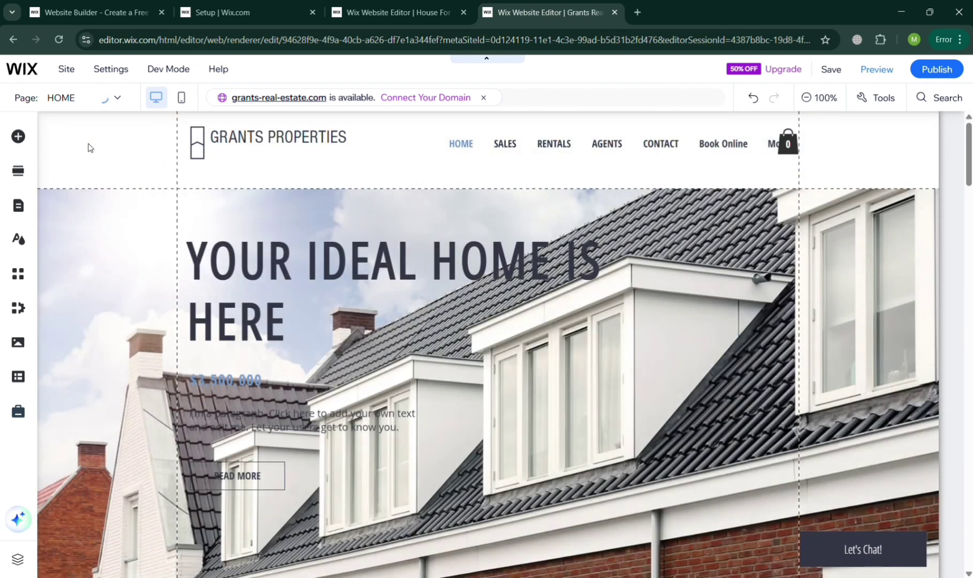
{"action": "scroll", "coordinate": [450, 249], "scroll_direction": "down", "scroll_amount": 10}
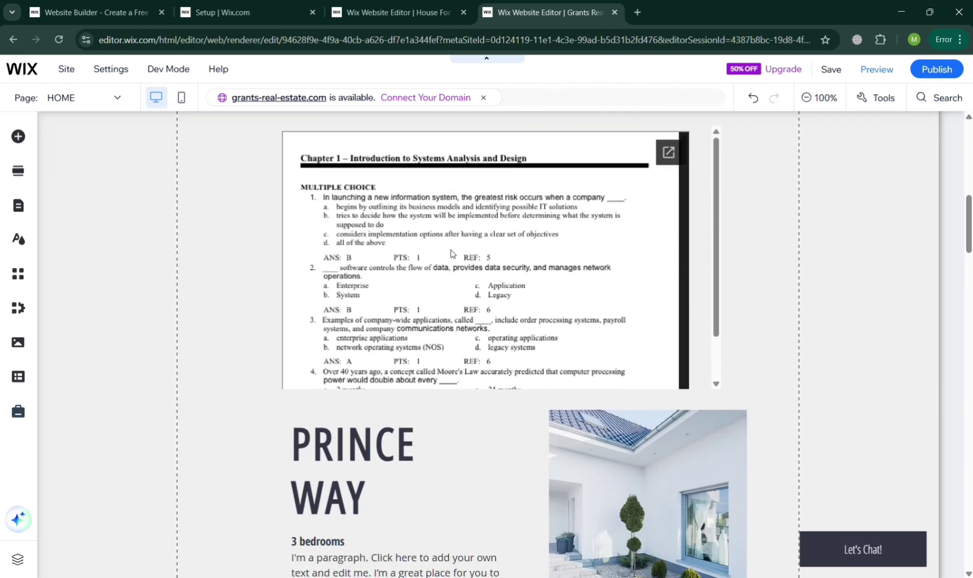
{"action": "scroll", "coordinate": [451, 253], "scroll_direction": "up", "scroll_amount": 10}
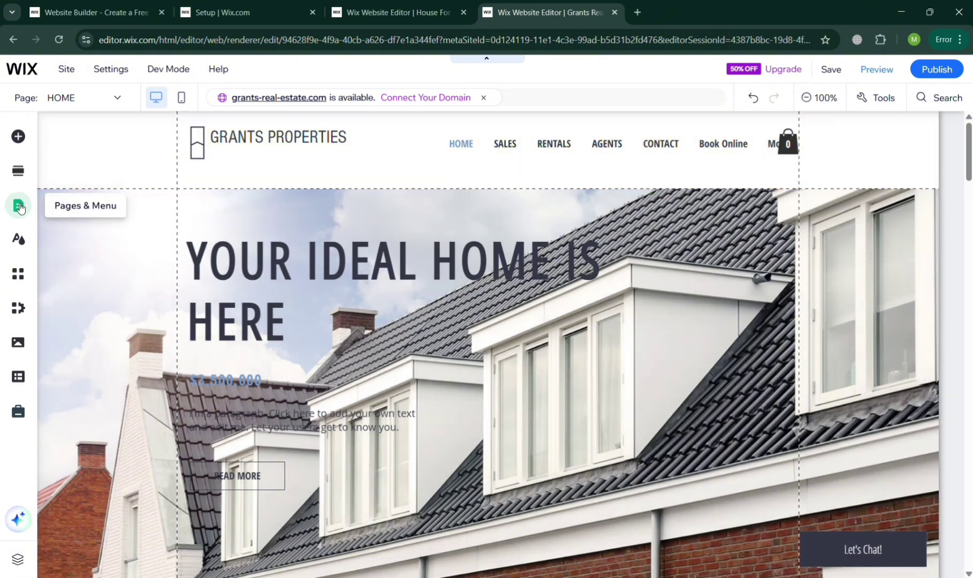
Delete the themed Copy of About Us page from the site menu.
{"action": "left_click", "coordinate": [19, 208]}
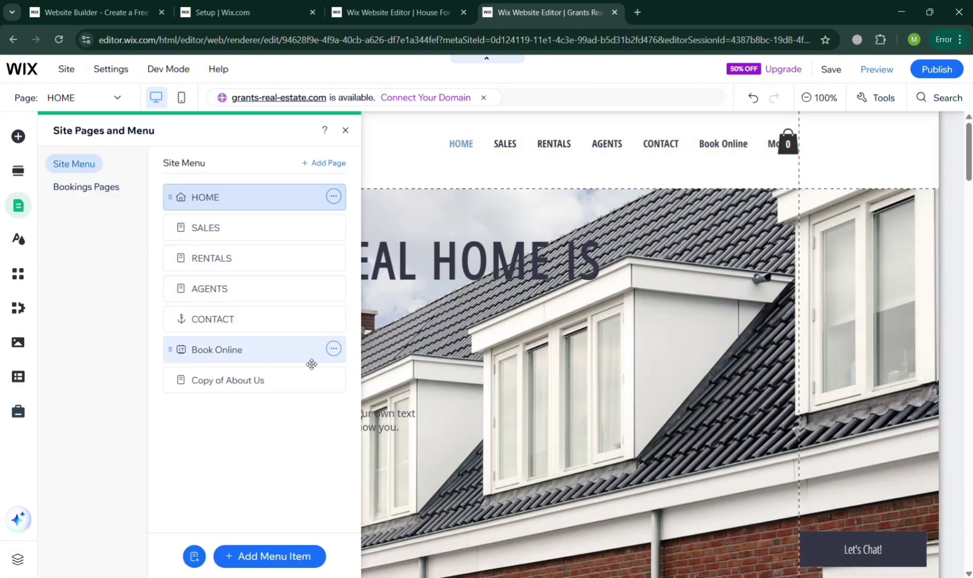
{"action": "left_click", "coordinate": [333, 379]}
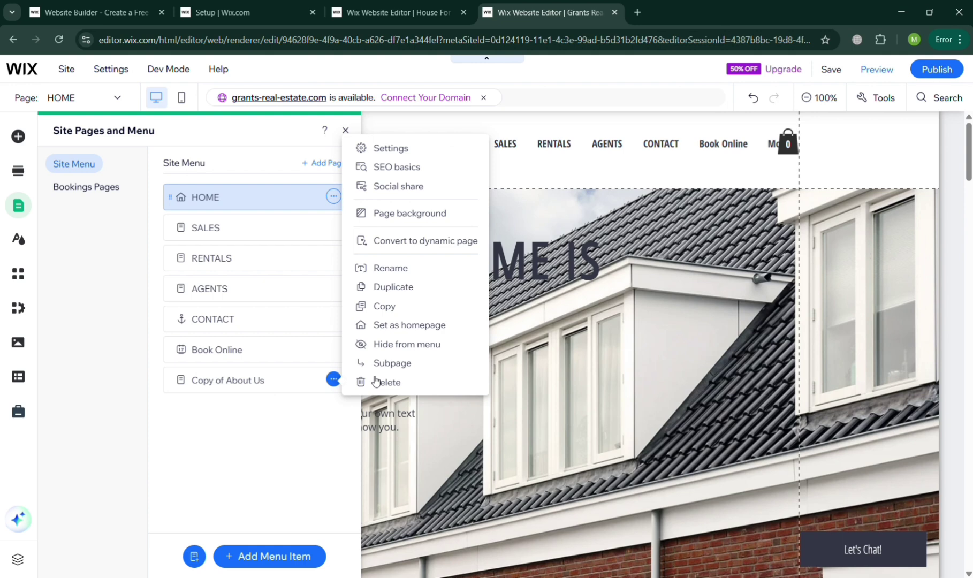
{"action": "left_click", "coordinate": [429, 381]}
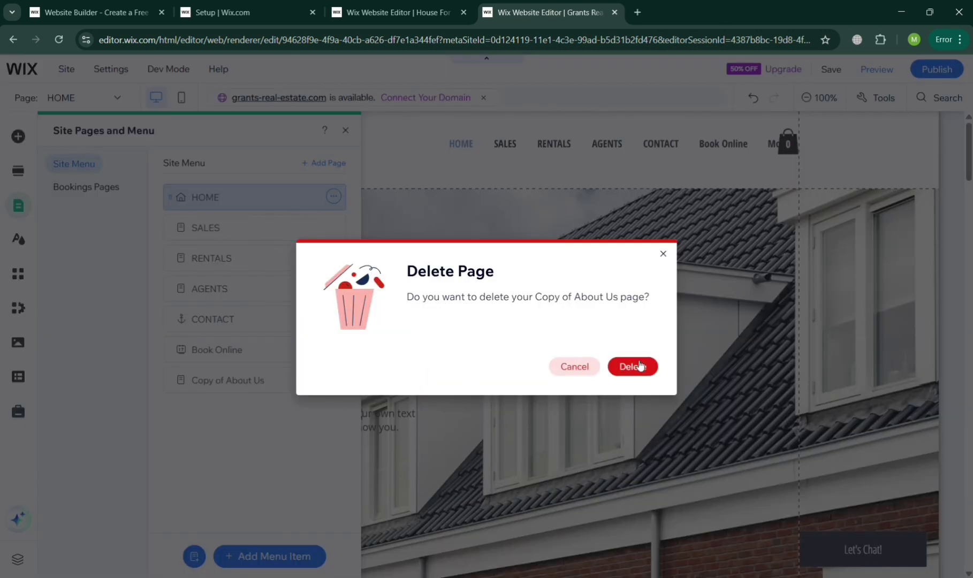
{"action": "left_click", "coordinate": [640, 366]}
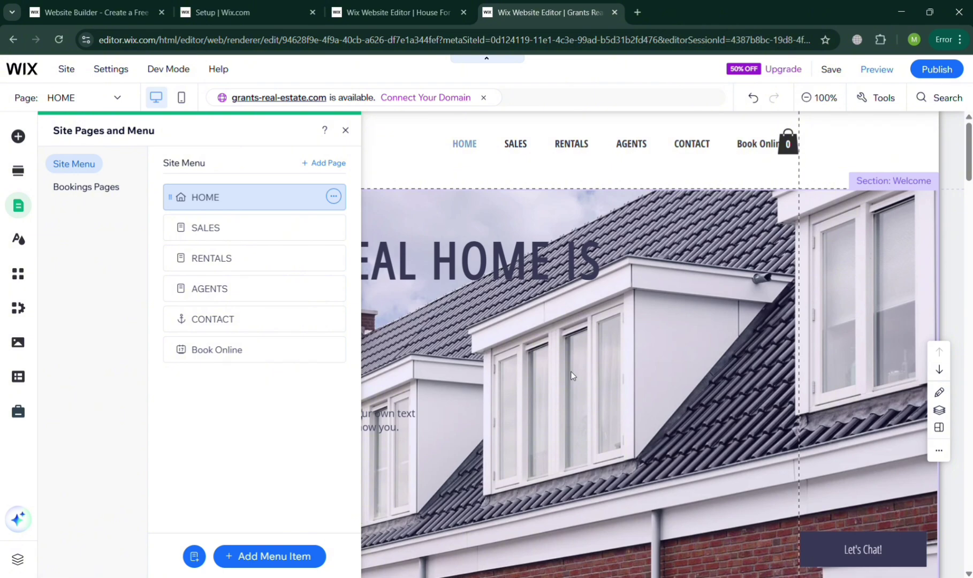
Copy the Grants Real Estate site's HOME page from its page options.
{"action": "scroll", "coordinate": [708, 469], "scroll_direction": "down", "scroll_amount": 5}
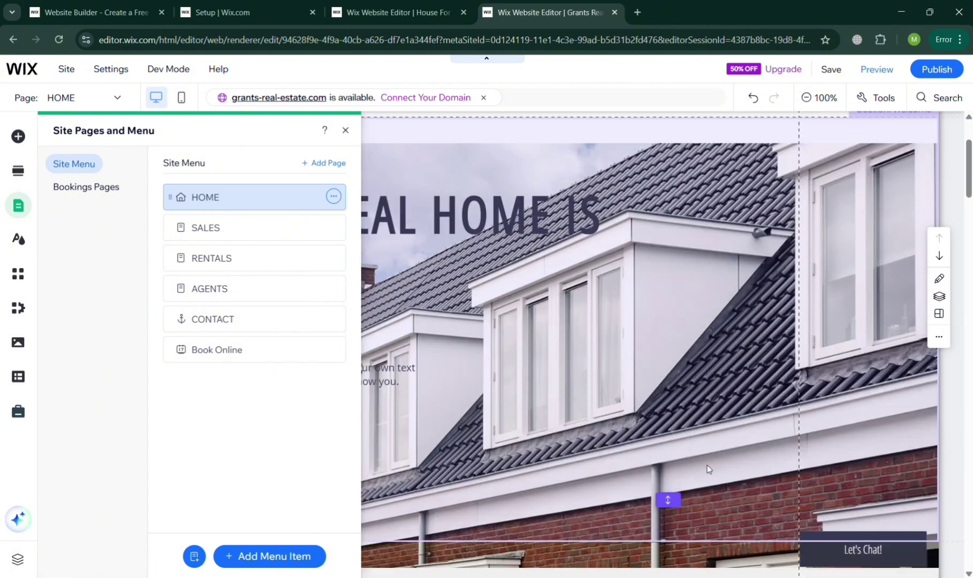
{"action": "scroll", "coordinate": [707, 469], "scroll_direction": "up", "scroll_amount": 5}
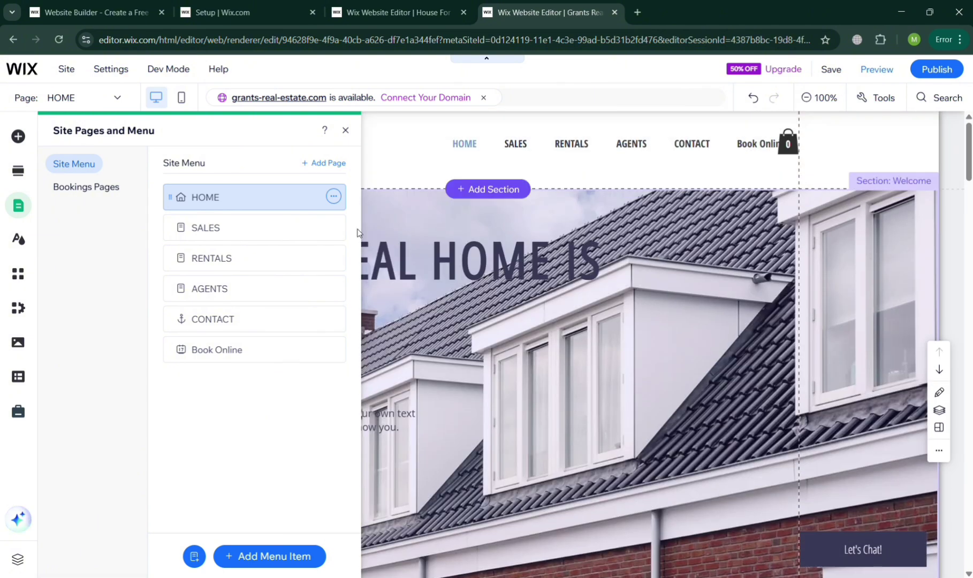
{"action": "left_click", "coordinate": [334, 197]}
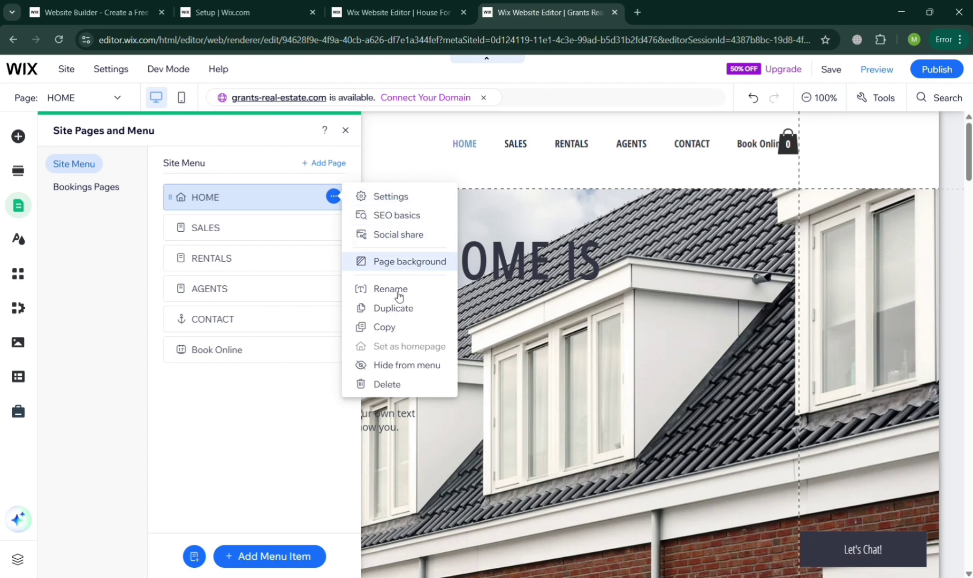
{"action": "left_click", "coordinate": [399, 324]}
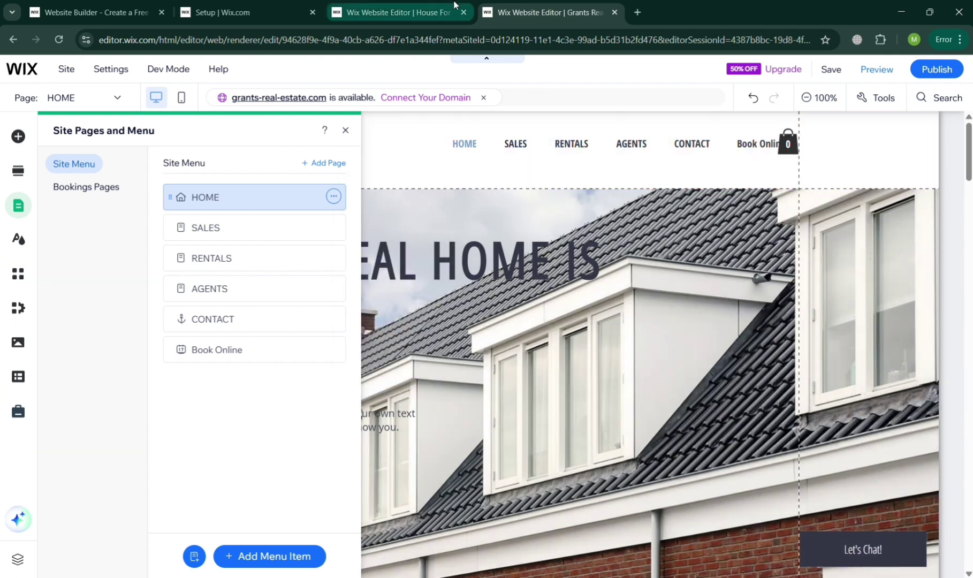
Switch to the House For Peace site and delete its HOME page from the site menu.
{"action": "left_click", "coordinate": [398, 13]}
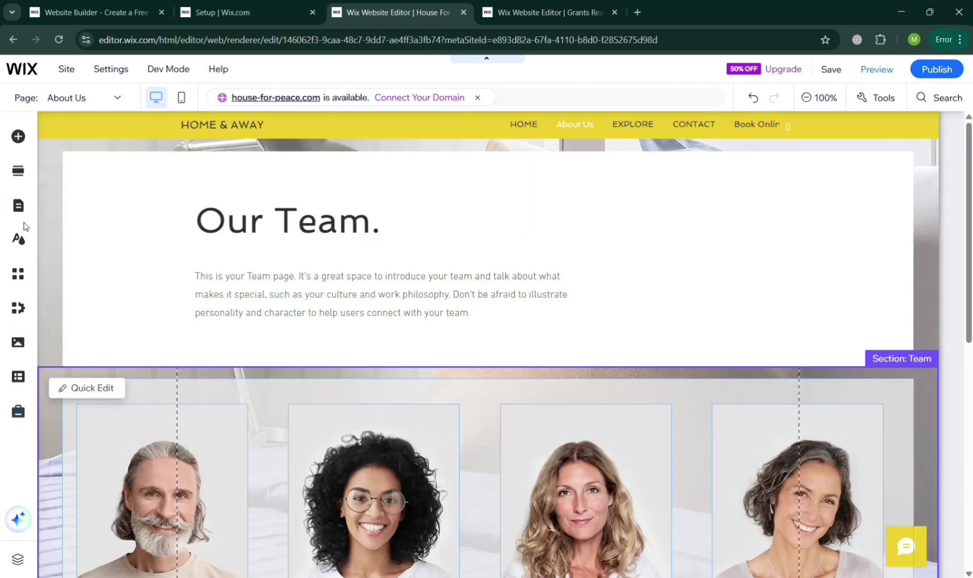
{"action": "left_click", "coordinate": [19, 207]}
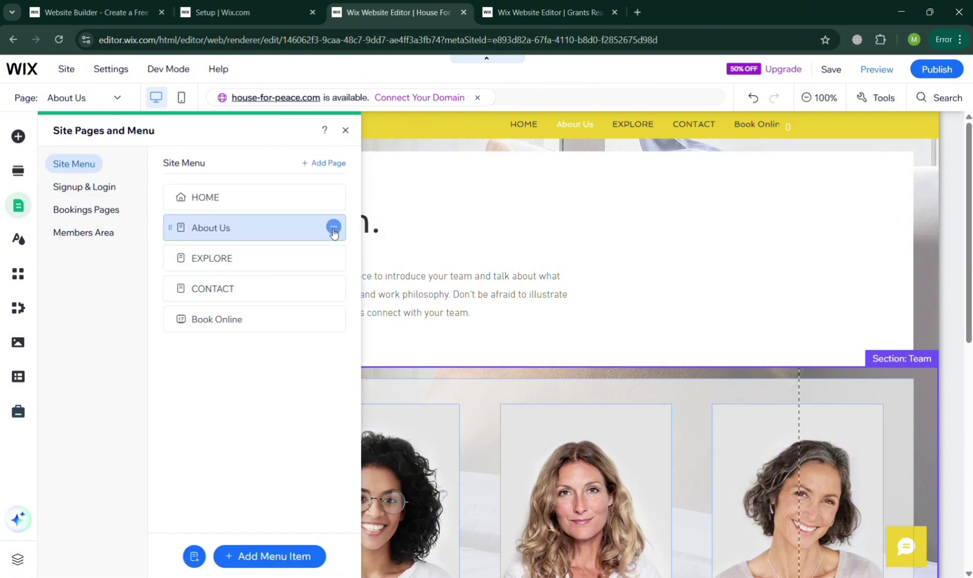
{"action": "left_click", "coordinate": [334, 197]}
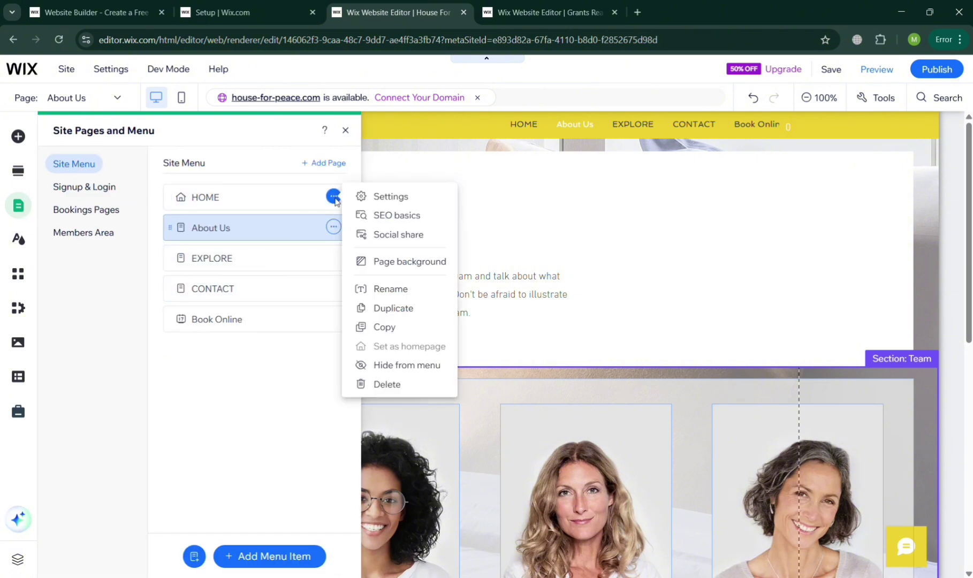
{"action": "left_click", "coordinate": [397, 388]}
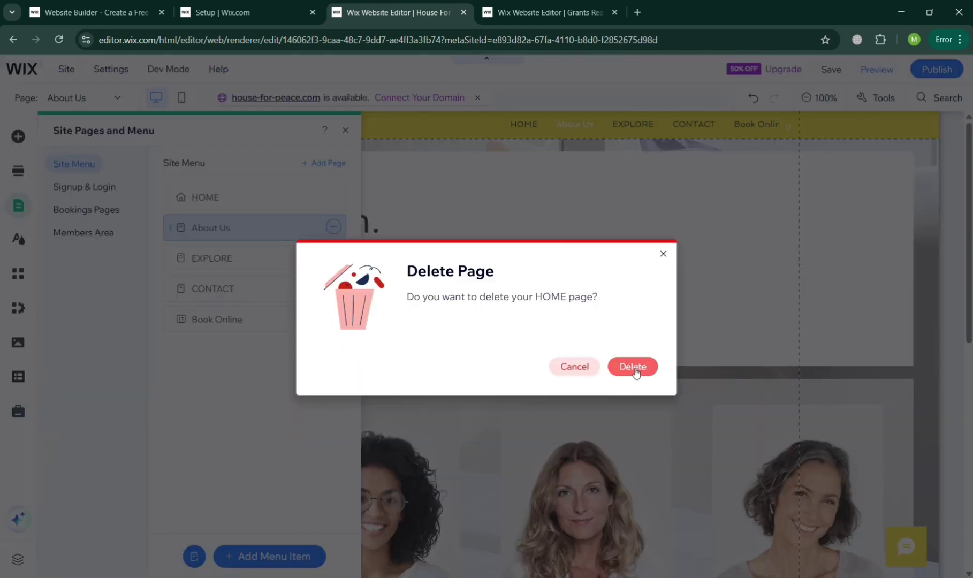
{"action": "left_click", "coordinate": [641, 367]}
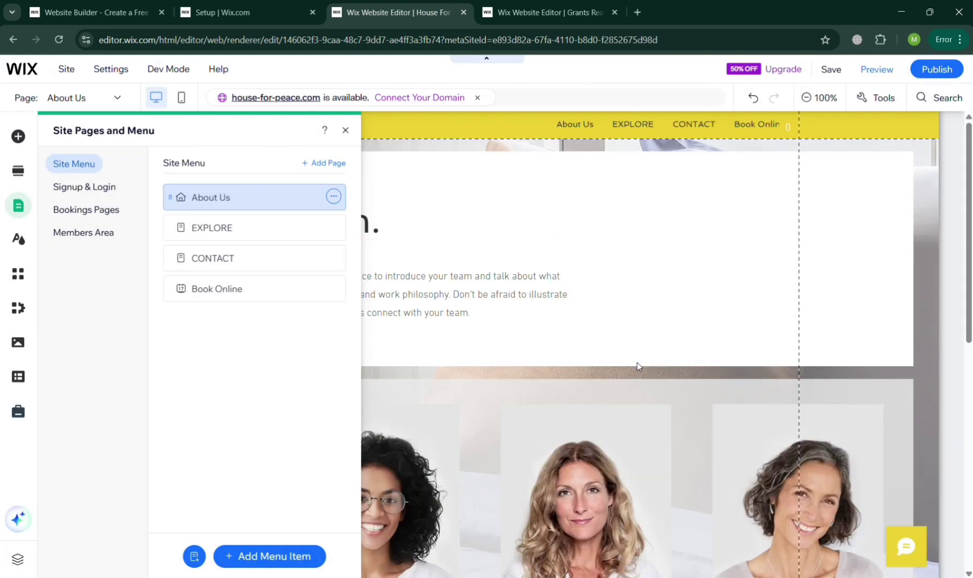
Paste the copied Grants HOME page into the House For Peace site menu with the site theme applied, and open it.
{"action": "right_click", "coordinate": [296, 288]}
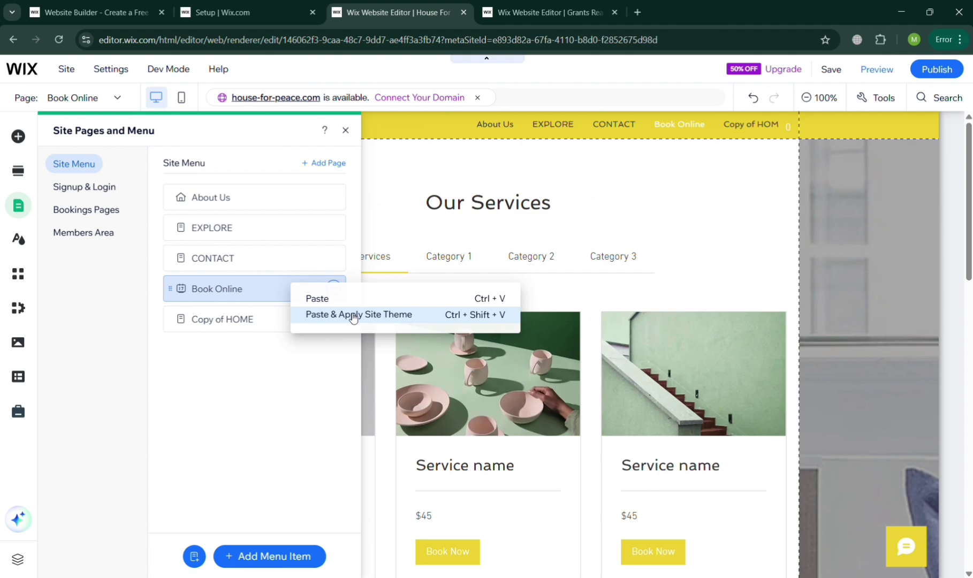
{"action": "right_click", "coordinate": [342, 323]}
{"action": "left_click", "coordinate": [209, 331]}
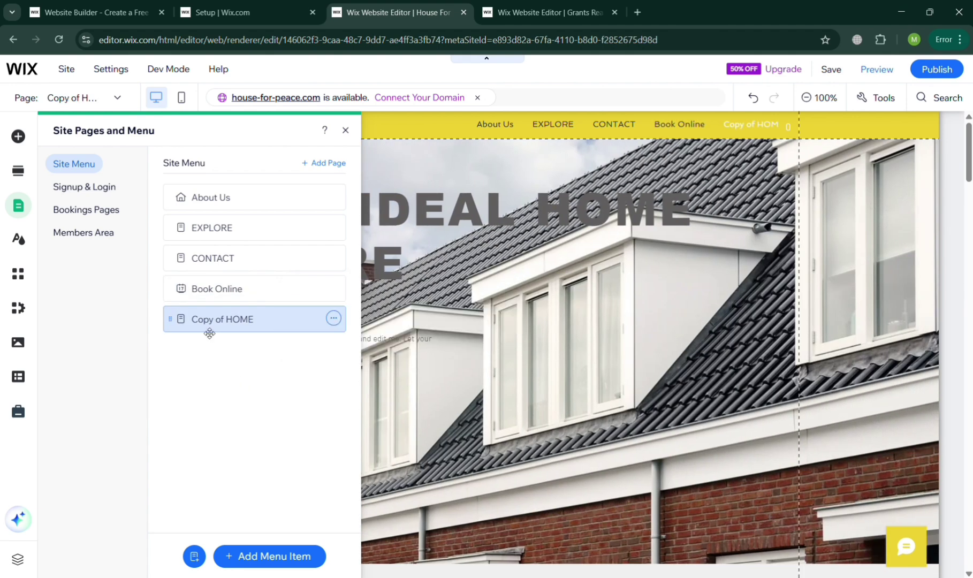
Rename the pasted page as Home and move it above About Us in the site menu.
{"action": "double_click", "coordinate": [209, 331]}
{"action": "scroll", "coordinate": [647, 318], "scroll_direction": "down", "scroll_amount": 3}
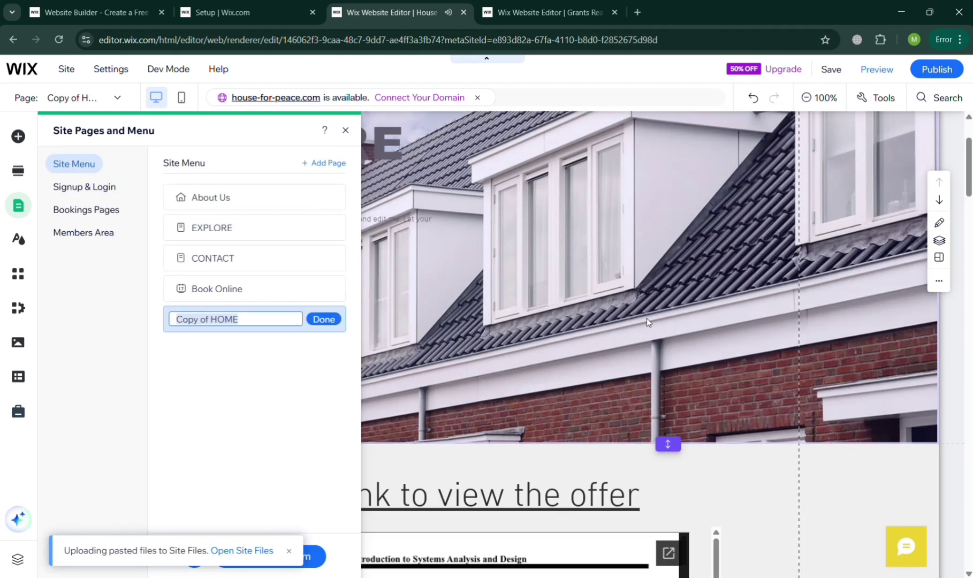
{"action": "scroll", "coordinate": [647, 322], "scroll_direction": "up", "scroll_amount": 3}
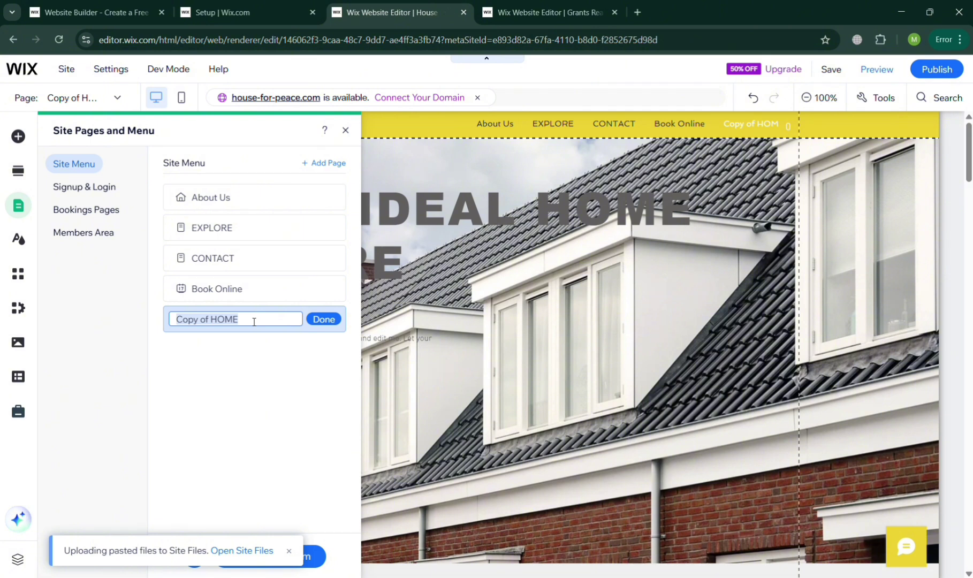
{"action": "left_click", "coordinate": [324, 320]}
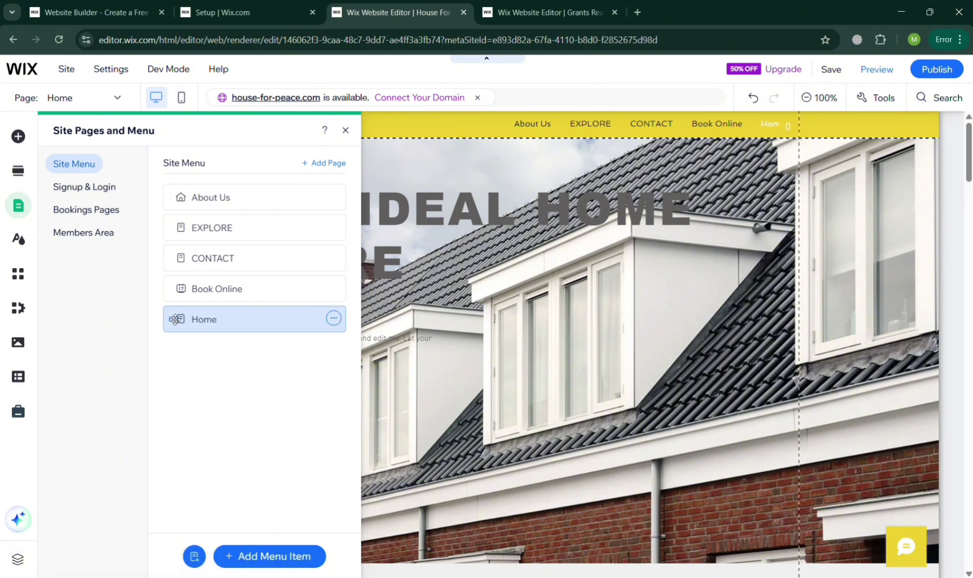
{"action": "left_click_drag", "start_coordinate": [176, 314], "coordinate": [178, 174]}
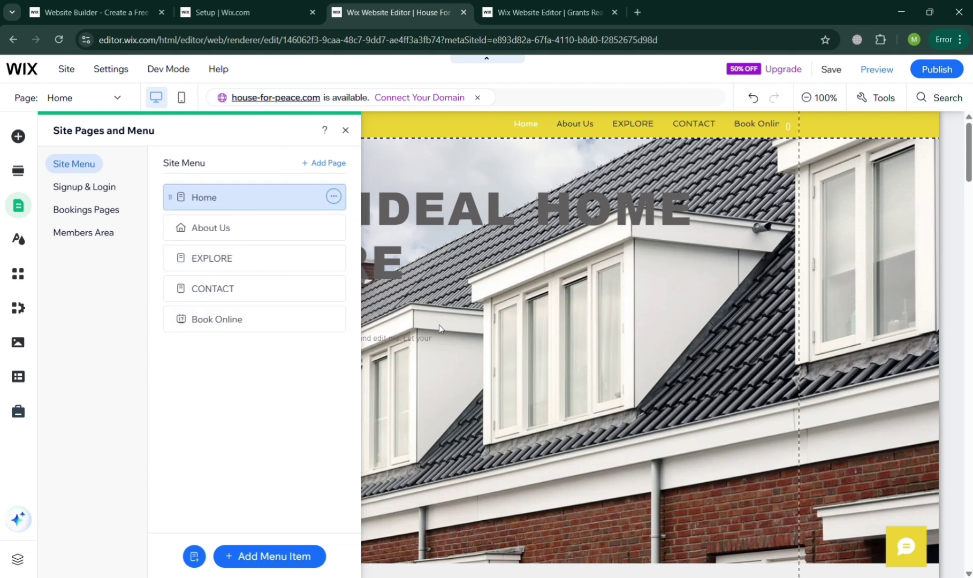
Look through the pasted Home page and compare its property listings with the original HOME page on the Grants Real Estate site.
{"action": "left_click", "coordinate": [479, 317]}
{"action": "scroll", "coordinate": [479, 317], "scroll_direction": "down", "scroll_amount": 10}
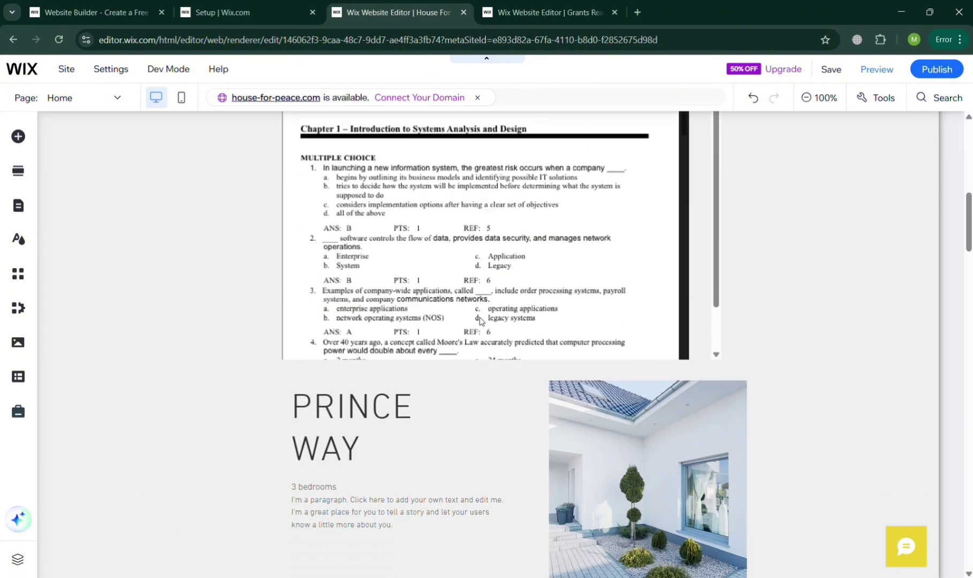
{"action": "scroll", "coordinate": [479, 320], "scroll_direction": "down", "scroll_amount": 15}
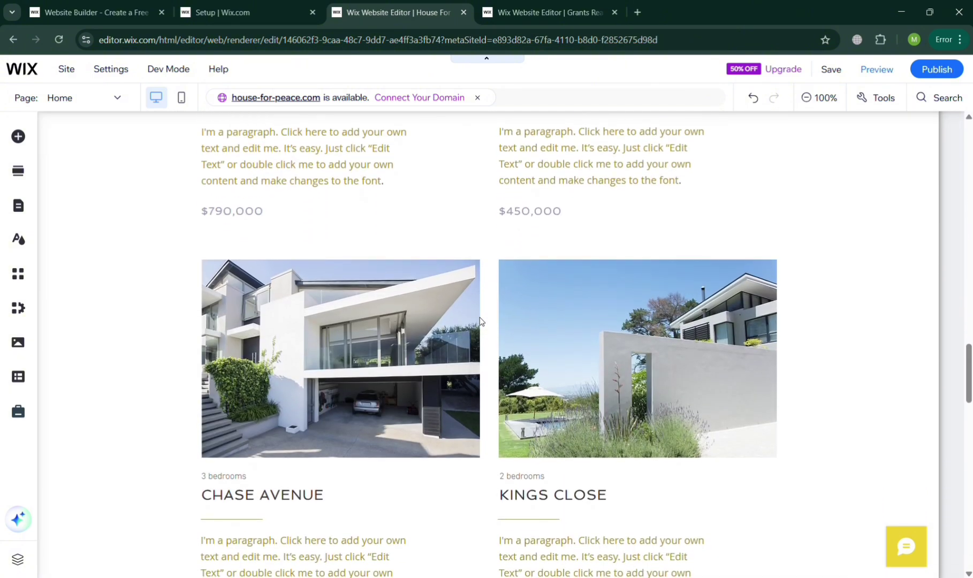
{"action": "left_click", "coordinate": [546, 12]}
{"action": "left_click", "coordinate": [454, 380]}
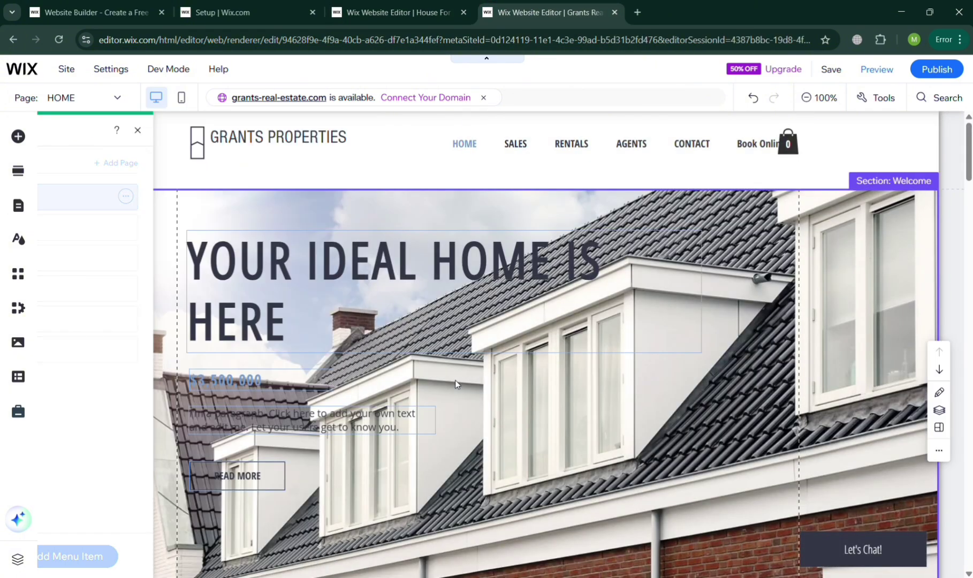
{"action": "scroll", "coordinate": [454, 380], "scroll_direction": "down", "scroll_amount": 10}
{"action": "scroll", "coordinate": [455, 383], "scroll_direction": "up", "scroll_amount": 5}
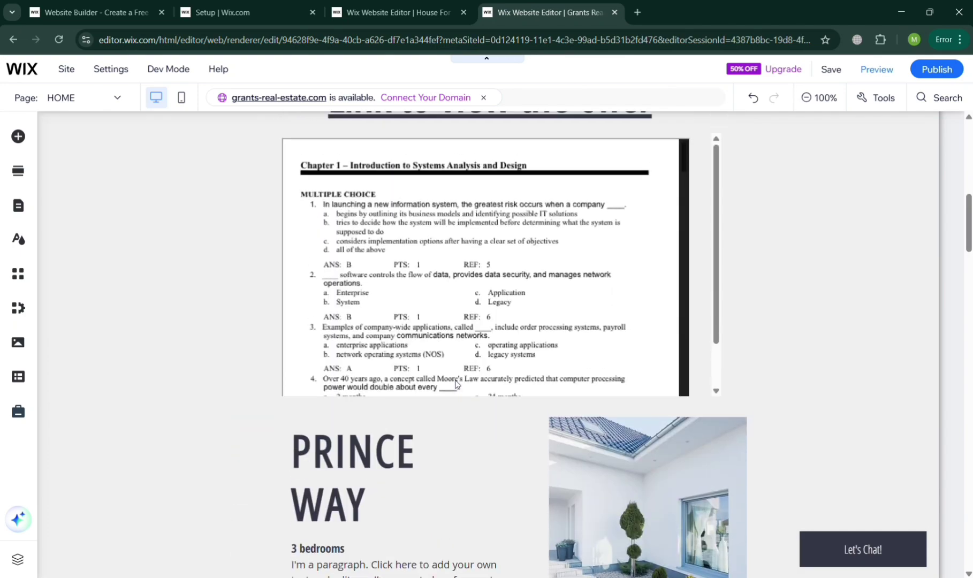
{"action": "scroll", "coordinate": [455, 383], "scroll_direction": "down", "scroll_amount": 1}
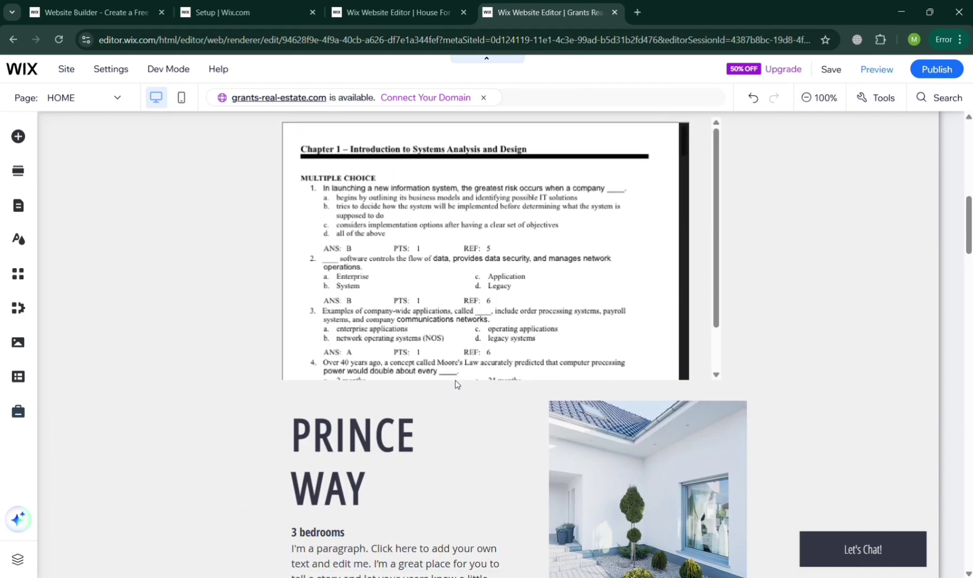
{"action": "scroll", "coordinate": [455, 381], "scroll_direction": "down", "scroll_amount": 10}
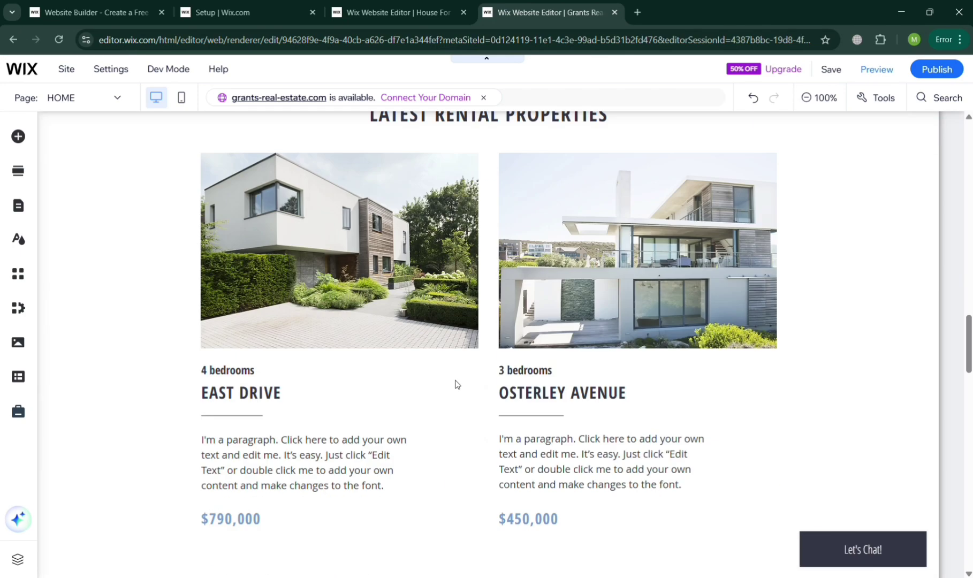
{"action": "scroll", "coordinate": [455, 384], "scroll_direction": "down", "scroll_amount": 10}
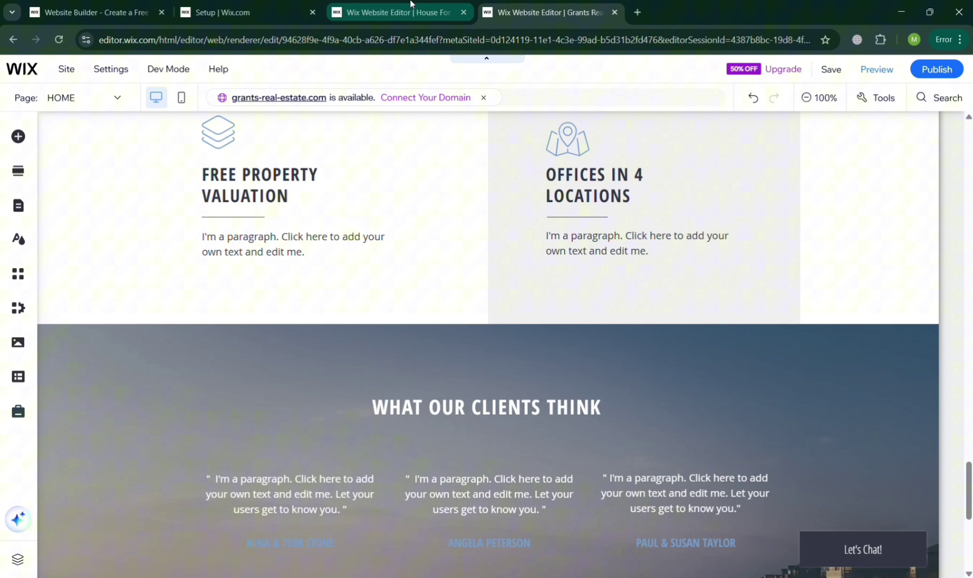
Compare the welcome section of House For Peace's Home page with the original one on the Grants Real Estate site.
{"action": "left_click", "coordinate": [411, 5]}
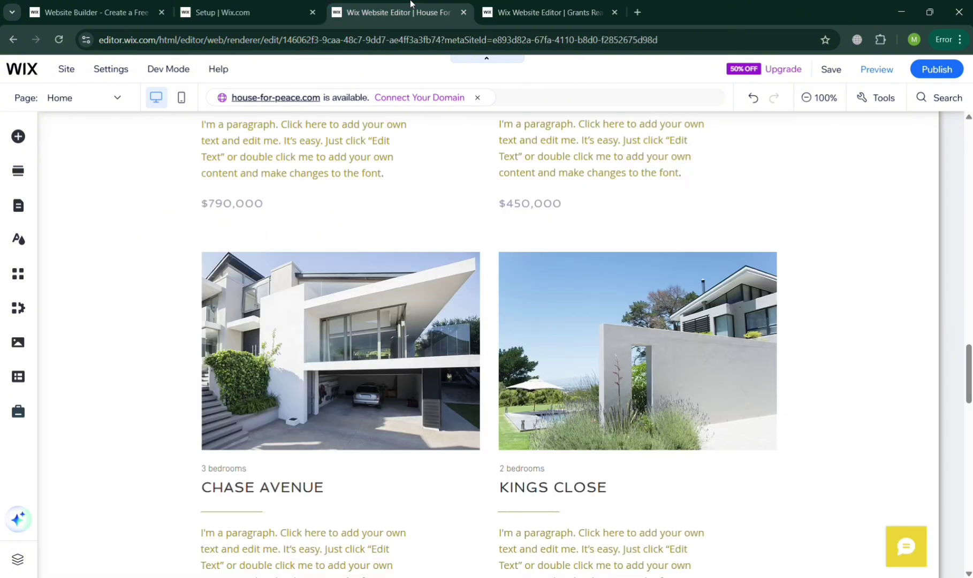
{"action": "scroll", "coordinate": [425, 382], "scroll_direction": "down", "scroll_amount": 15}
{"action": "scroll", "coordinate": [425, 383], "scroll_direction": "up", "scroll_amount": 14}
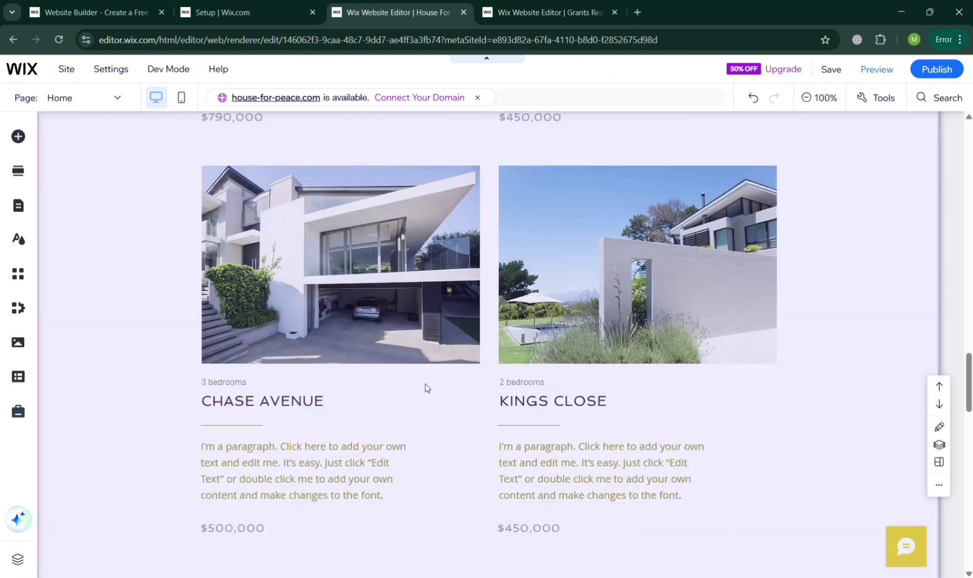
{"action": "scroll", "coordinate": [425, 384], "scroll_direction": "up", "scroll_amount": 20}
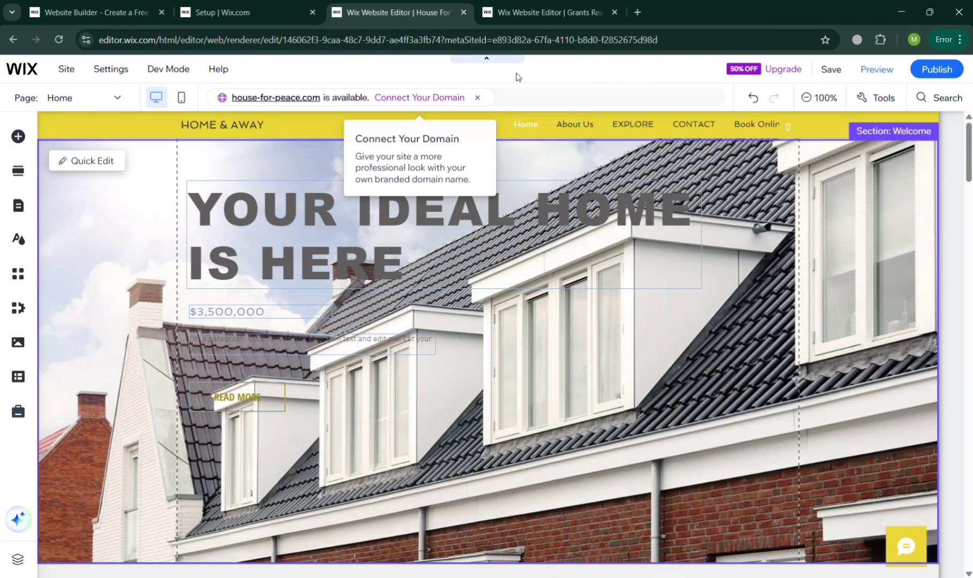
{"action": "left_click", "coordinate": [534, 5]}
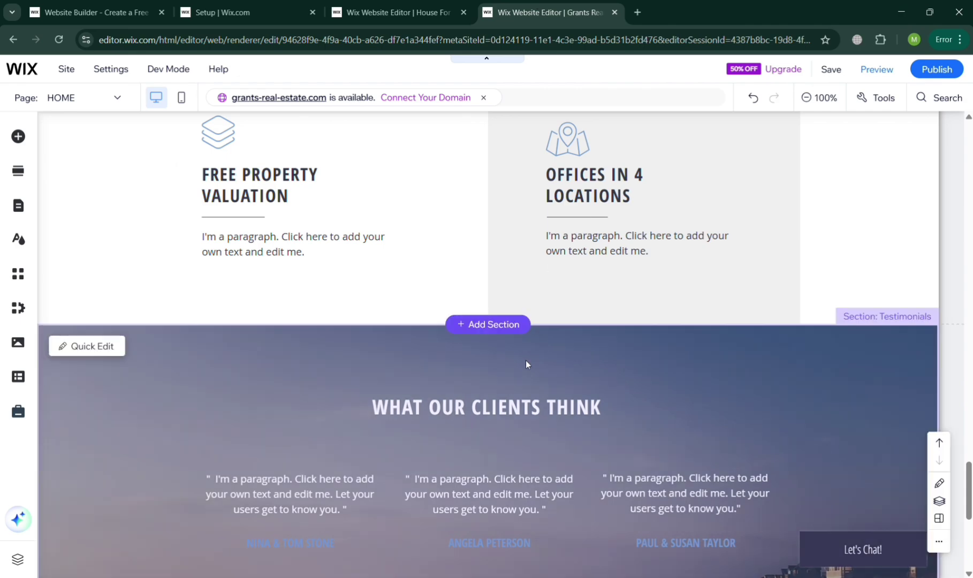
{"action": "scroll", "coordinate": [525, 360], "scroll_direction": "up", "scroll_amount": 10}
{"action": "scroll", "coordinate": [525, 361], "scroll_direction": "up", "scroll_amount": 8}
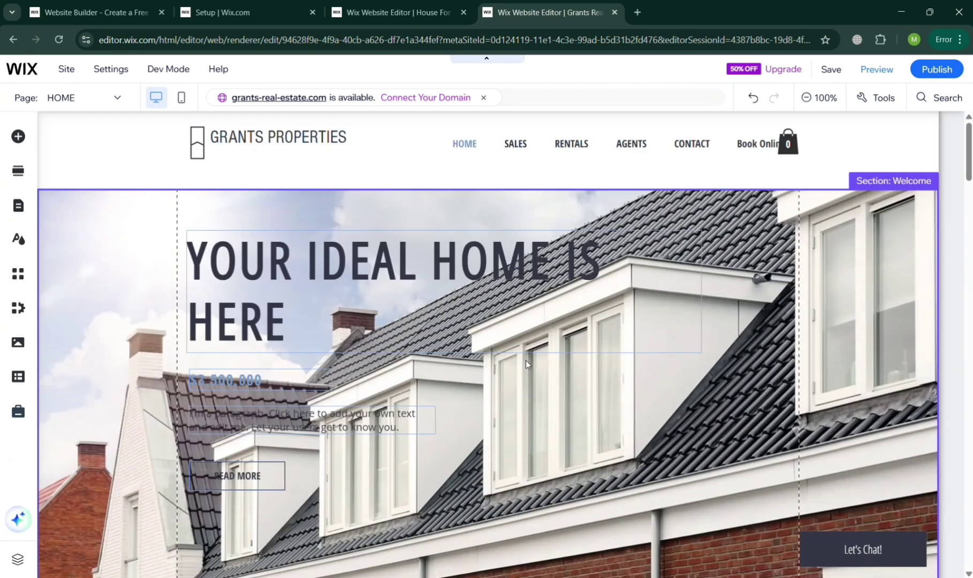
{"action": "left_click", "coordinate": [526, 364]}
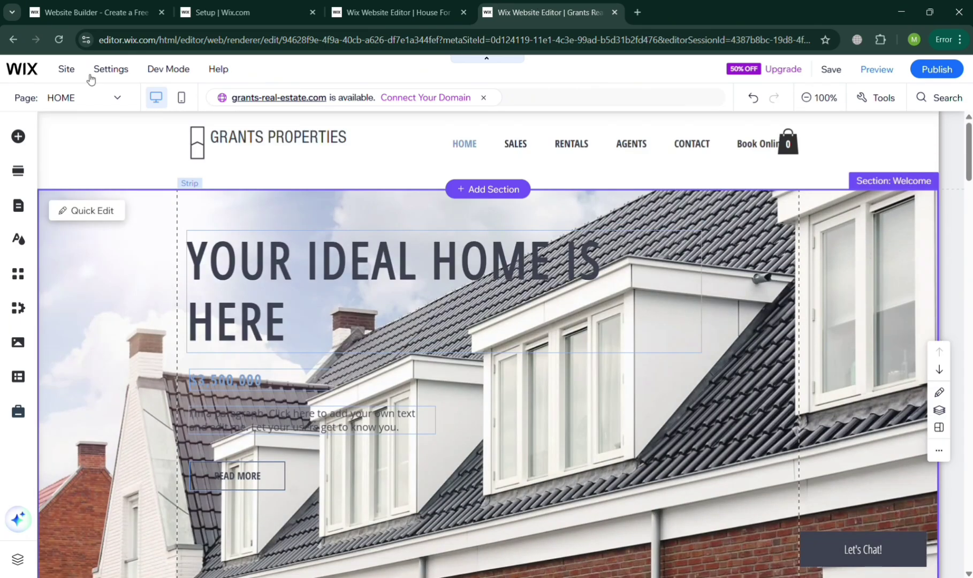